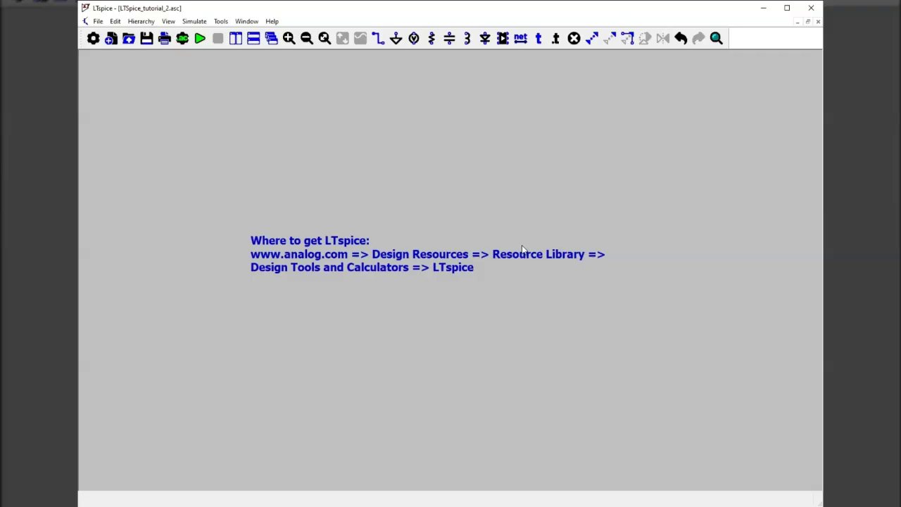
{"action": "left_click", "coordinate": [99, 22]}
{"action": "left_click", "coordinate": [115, 21]}
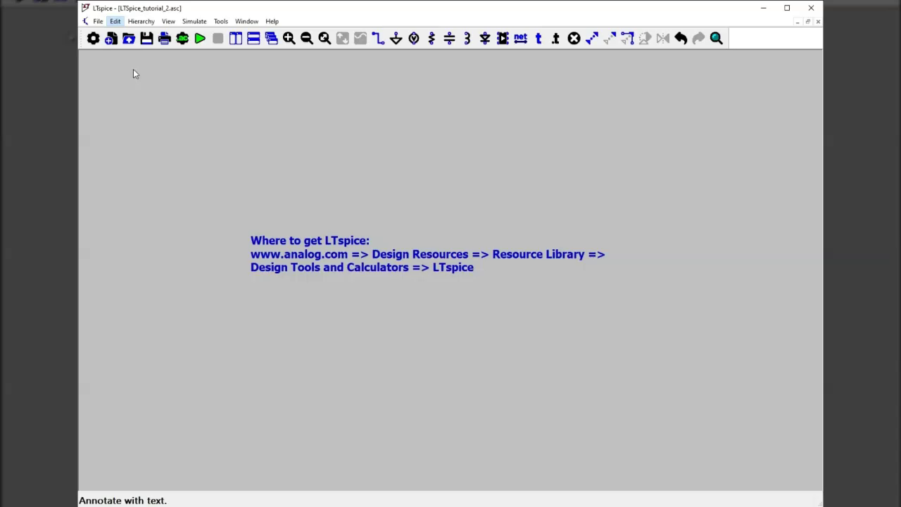
{"action": "left_click", "coordinate": [319, 169]}
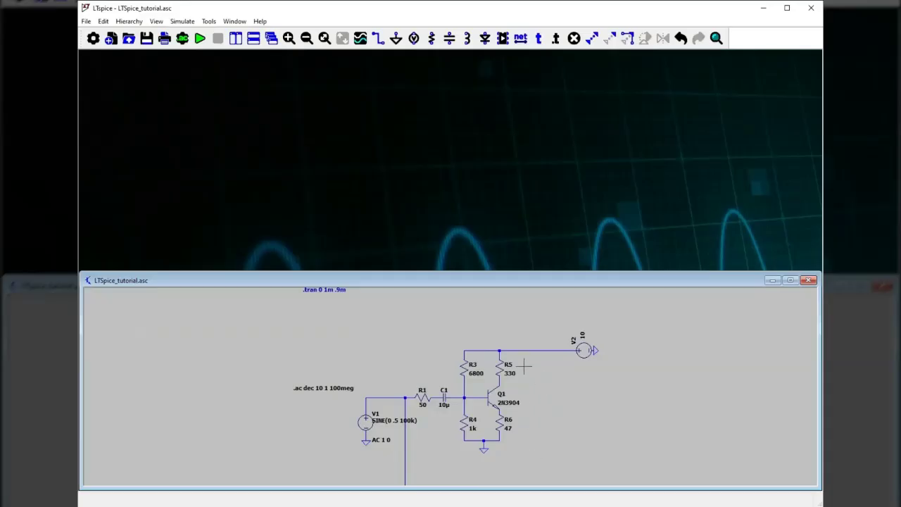
Delete the wires joining R3 to R5, R3 and C1 to the base node of Q1, and V1 to R1
{"action": "mouse_move", "coordinate": [464, 408]}
{"action": "key", "text": "Delete"}
{"action": "left_click", "coordinate": [457, 398]}
{"action": "left_click", "coordinate": [481, 351]}
{"action": "left_click", "coordinate": [391, 398]}
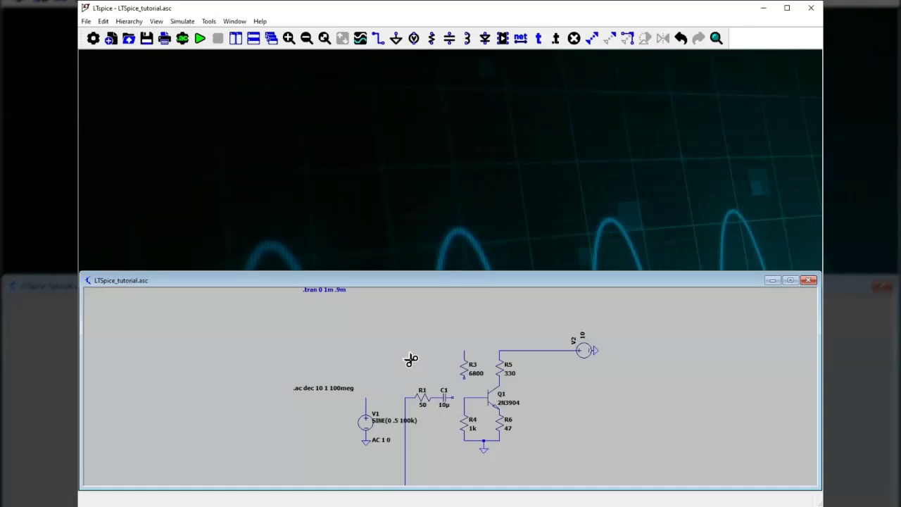
{"action": "key", "text": "Escape"}
Place three new voltage sources: one upright beside V1 and two rotated 90 degrees near V2
{"action": "left_click", "coordinate": [103, 22]}
{"action": "left_click", "coordinate": [124, 184]}
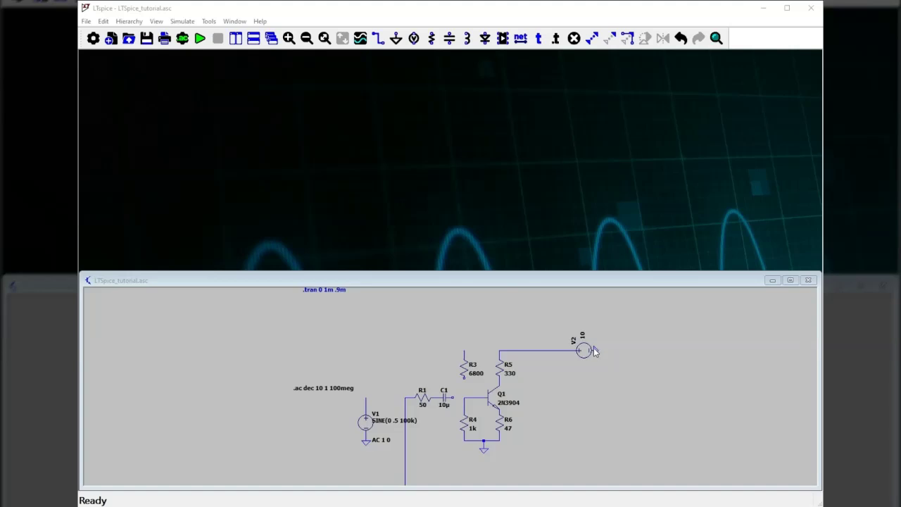
{"action": "key", "text": "v"}
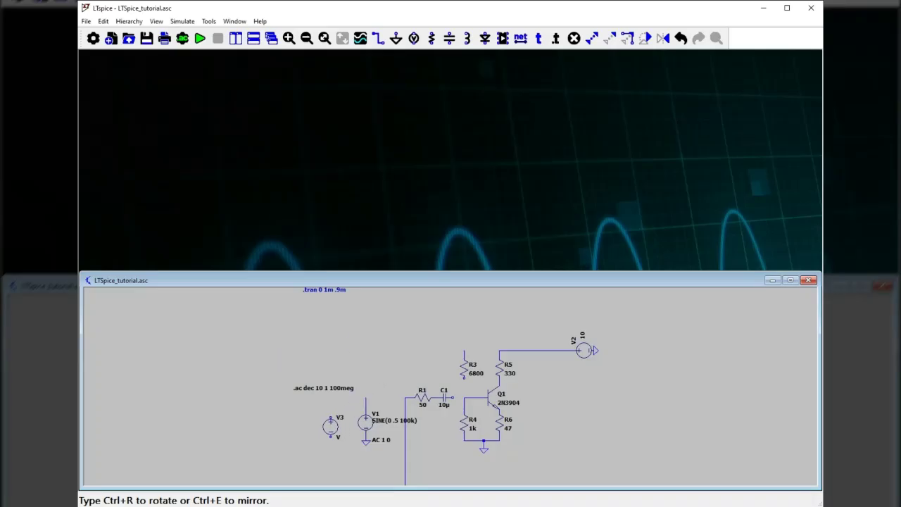
{"action": "left_click", "coordinate": [326, 427]}
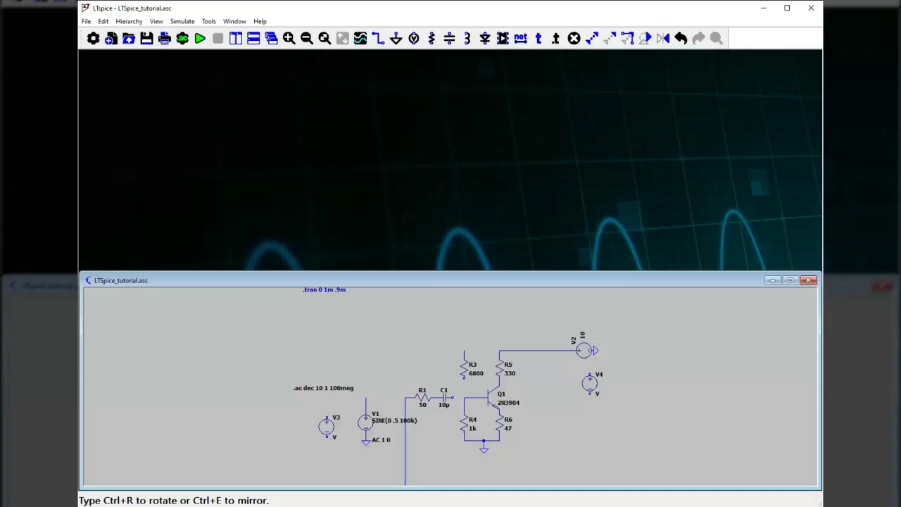
{"action": "key", "text": "ctrl+r"}
{"action": "left_click", "coordinate": [588, 378]}
{"action": "left_click", "coordinate": [638, 408]}
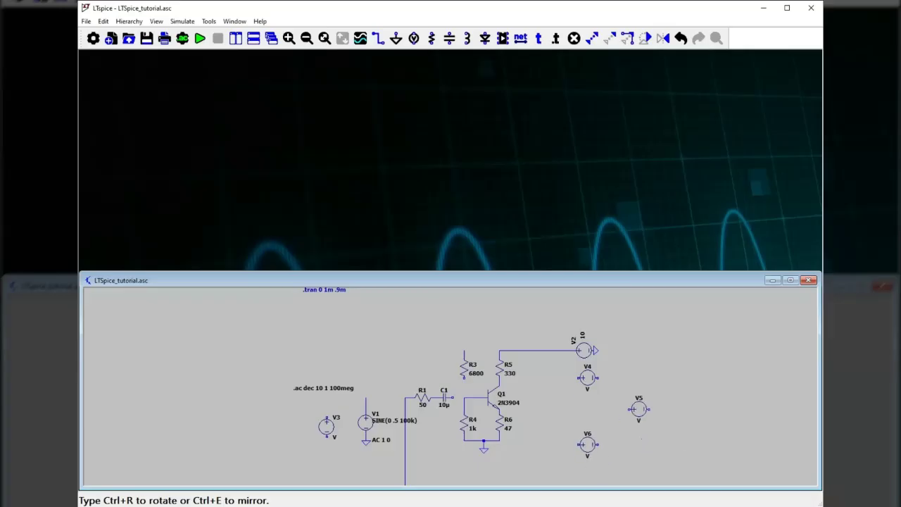
{"action": "key", "text": "Escape"}
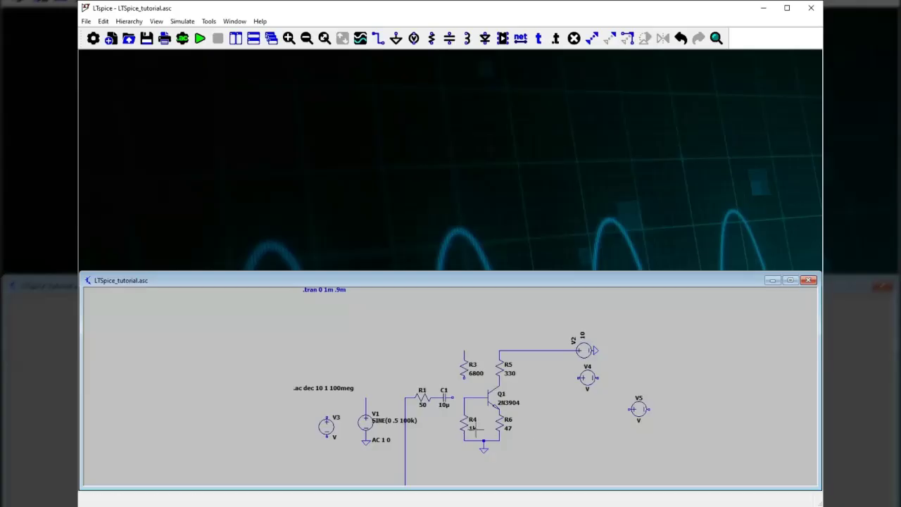
Place a capacitor above R1 and two resistors in the empty area above R3 and R5
{"action": "mouse_move", "coordinate": [470, 415]}
{"action": "mouse_move", "coordinate": [404, 439]}
{"action": "mouse_move", "coordinate": [366, 433]}
{"action": "left_click", "coordinate": [446, 41]}
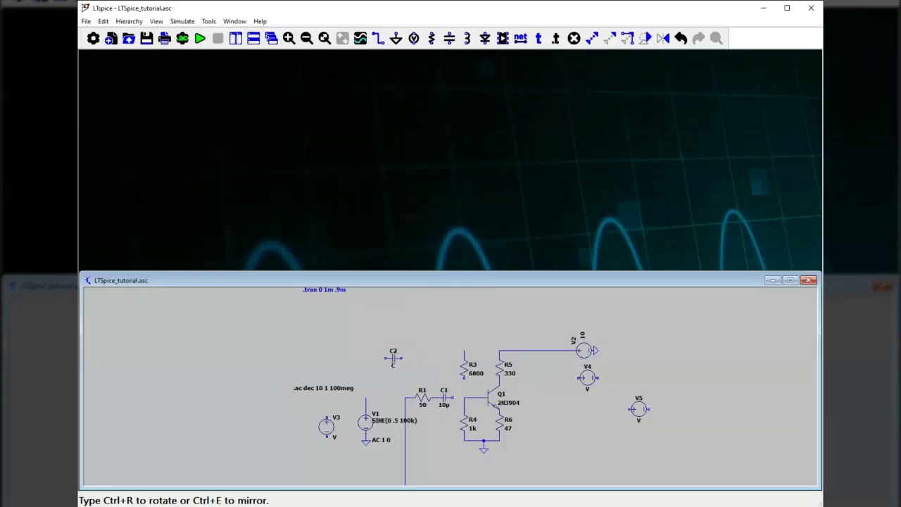
{"action": "left_click", "coordinate": [393, 354]}
{"action": "key", "text": "Escape"}
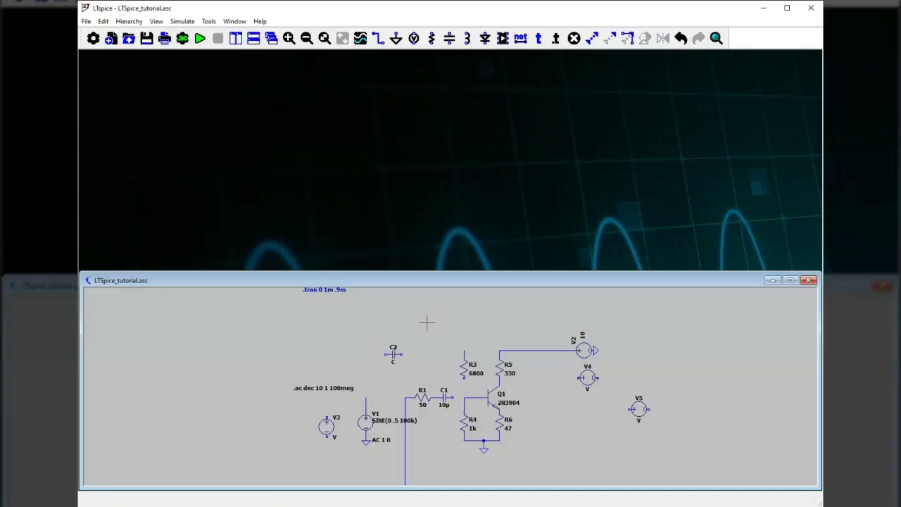
{"action": "left_click", "coordinate": [432, 38]}
{"action": "left_click", "coordinate": [437, 325]}
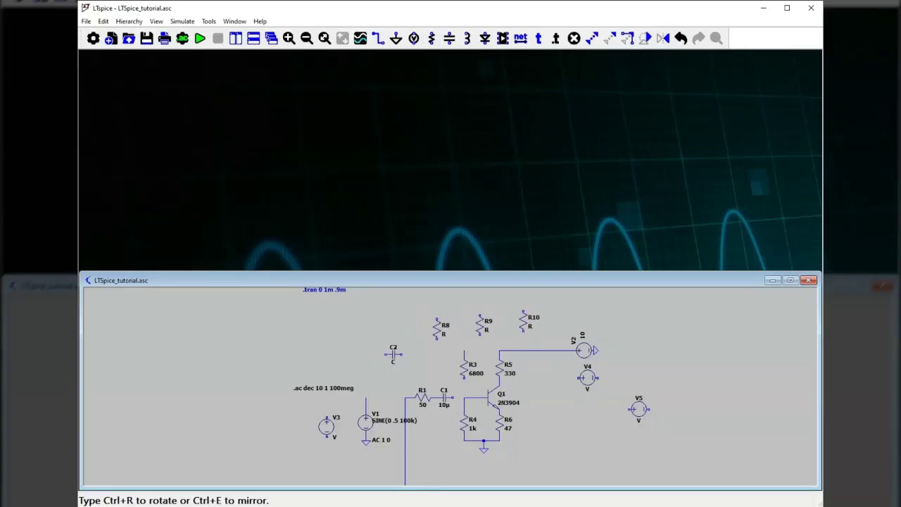
{"action": "key", "text": "Escape"}
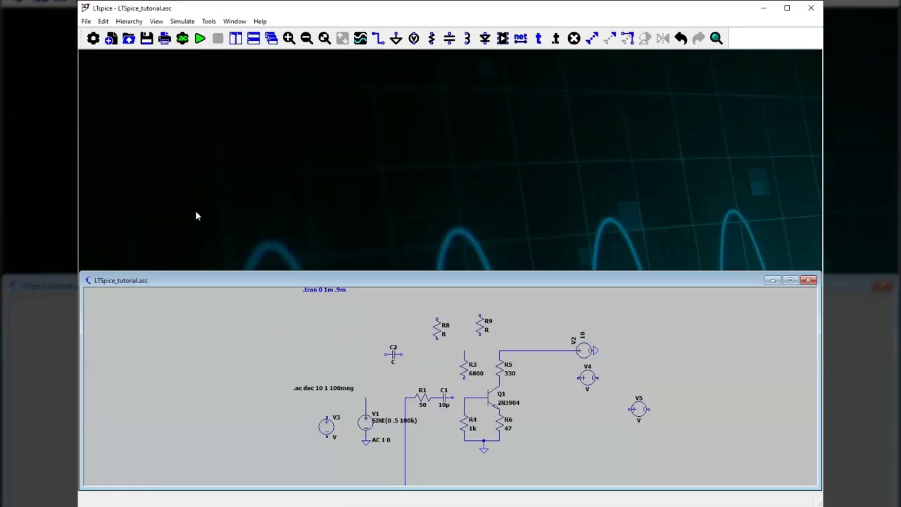
Place two NPN transistors below V2 and assign the 2N3904 model to the first one
{"action": "left_click", "coordinate": [103, 22]}
{"action": "left_click", "coordinate": [126, 183]}
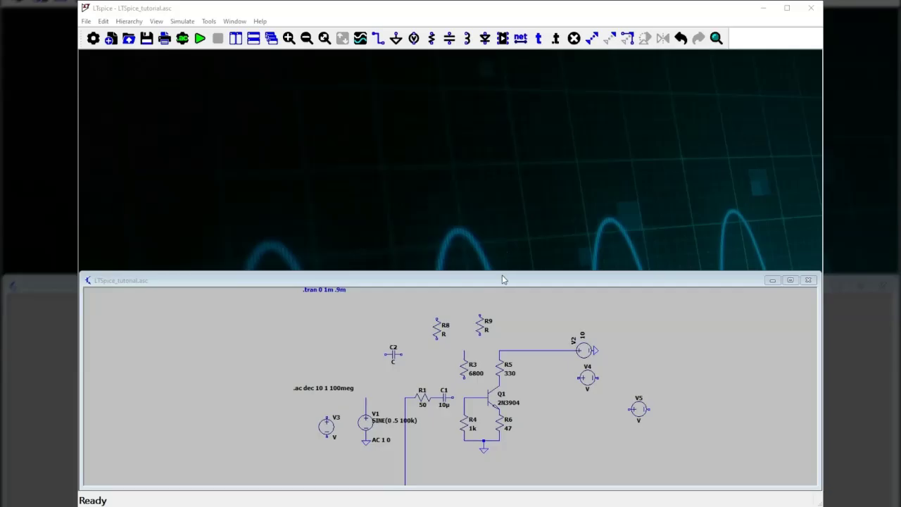
{"action": "left_click", "coordinate": [592, 349]}
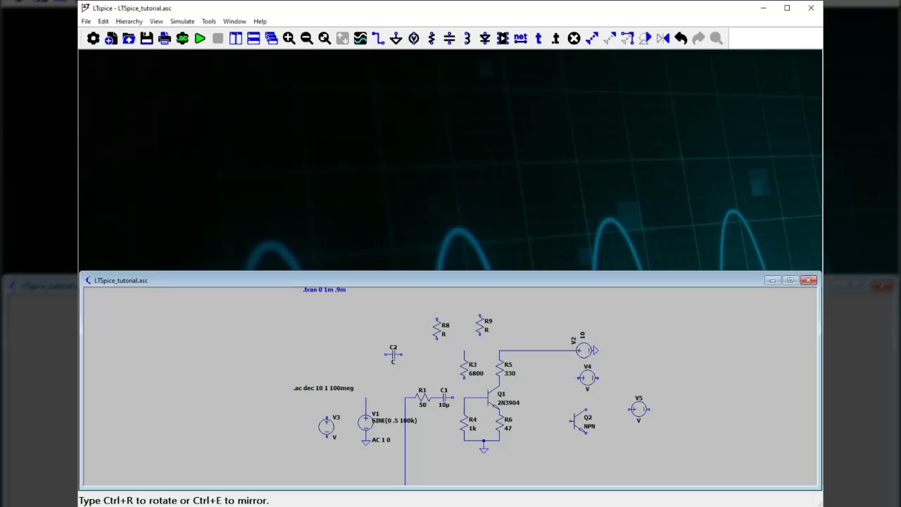
{"action": "left_click", "coordinate": [582, 417]}
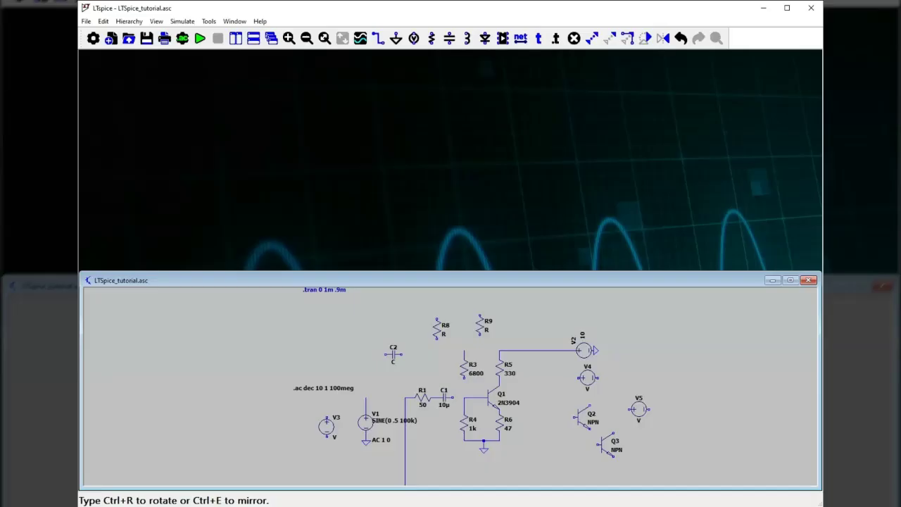
{"action": "left_click", "coordinate": [606, 438]}
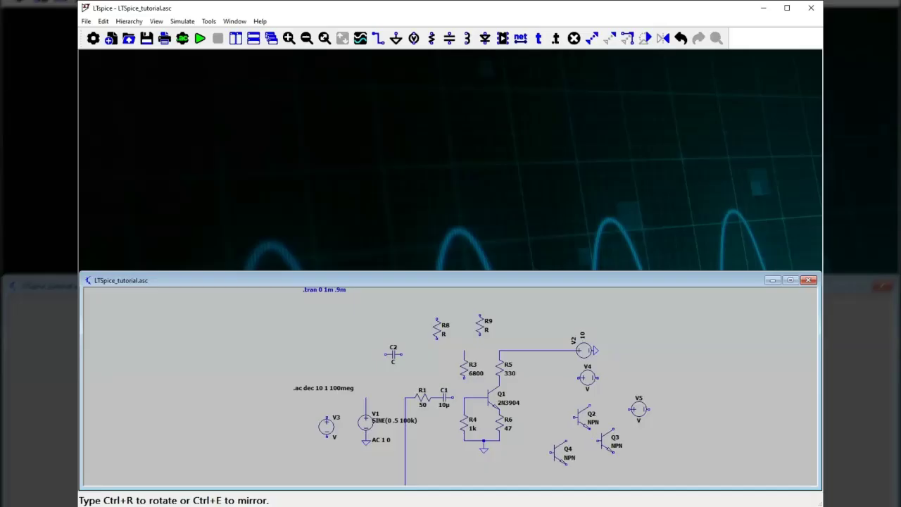
{"action": "key", "text": "Escape"}
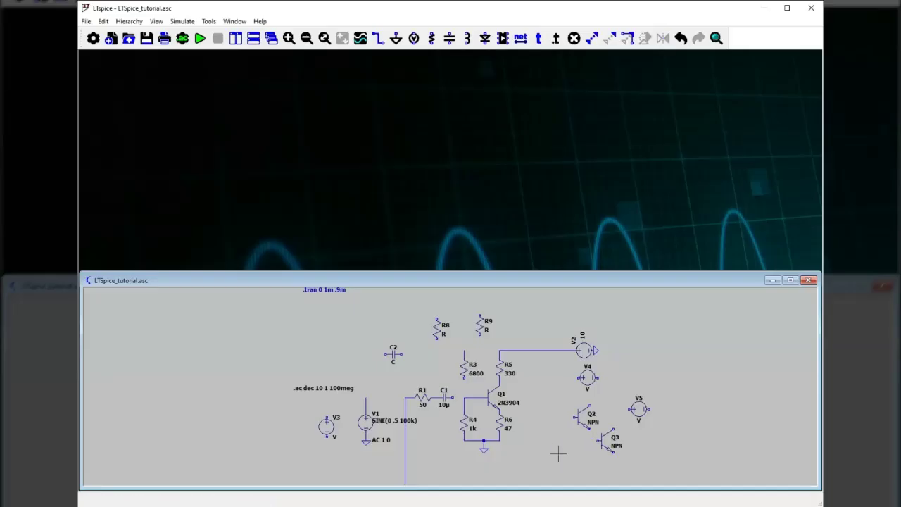
{"action": "right_click", "coordinate": [582, 422]}
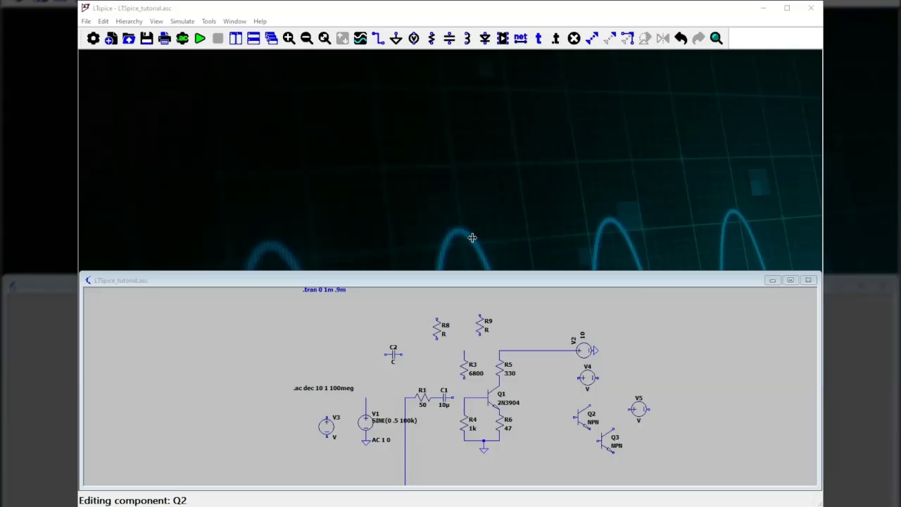
{"action": "left_click", "coordinate": [333, 255]}
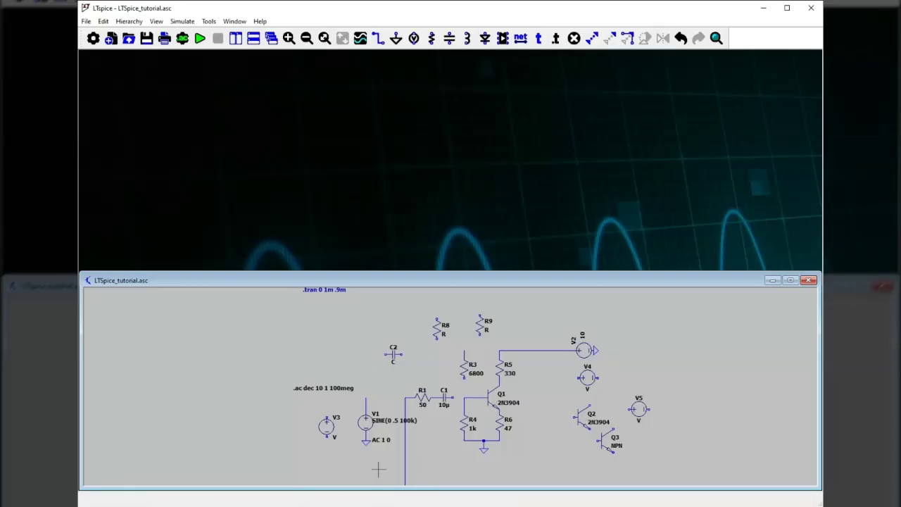
Delete the extra voltage sources V3, V4 and V5, capacitor C2, resistors R8 and R9, and transistors Q2 and Q3
{"action": "key", "text": "Delete"}
{"action": "left_click", "coordinate": [326, 425]}
{"action": "left_click", "coordinate": [386, 350]}
{"action": "left_click", "coordinate": [431, 328]}
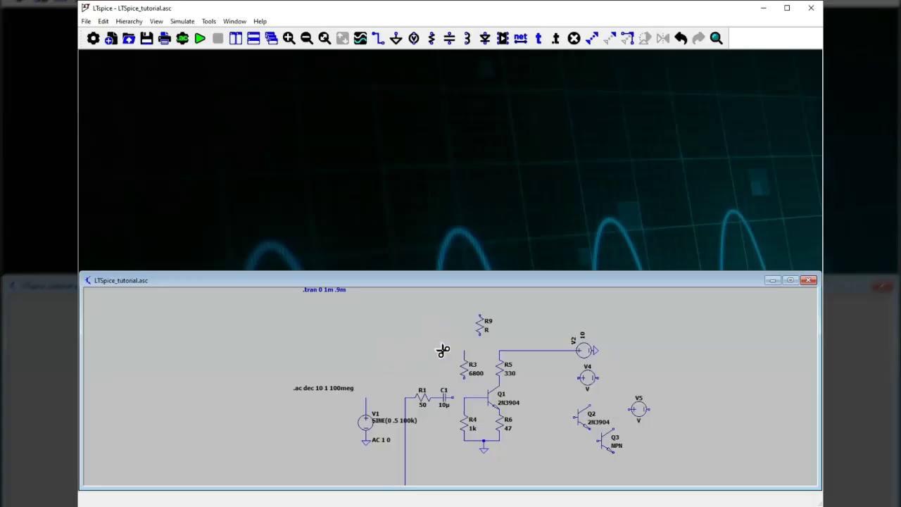
{"action": "left_click", "coordinate": [481, 325]}
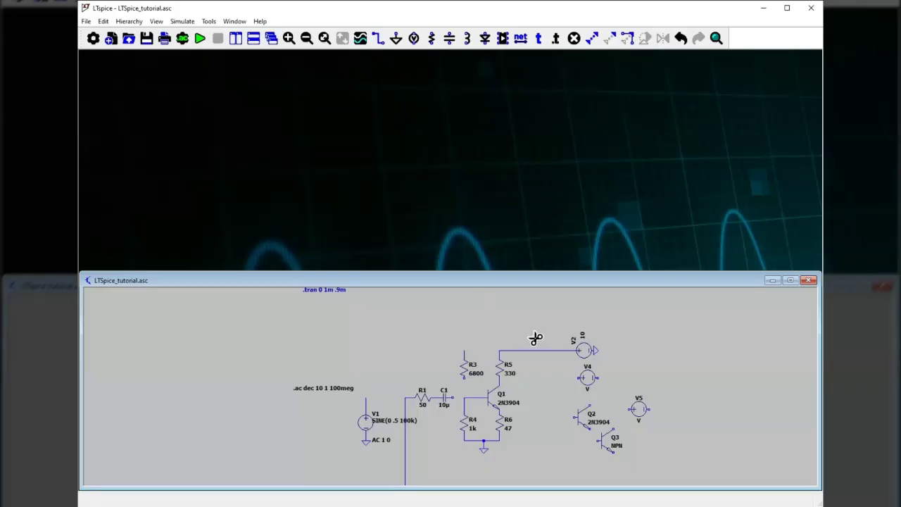
{"action": "left_click", "coordinate": [585, 378]}
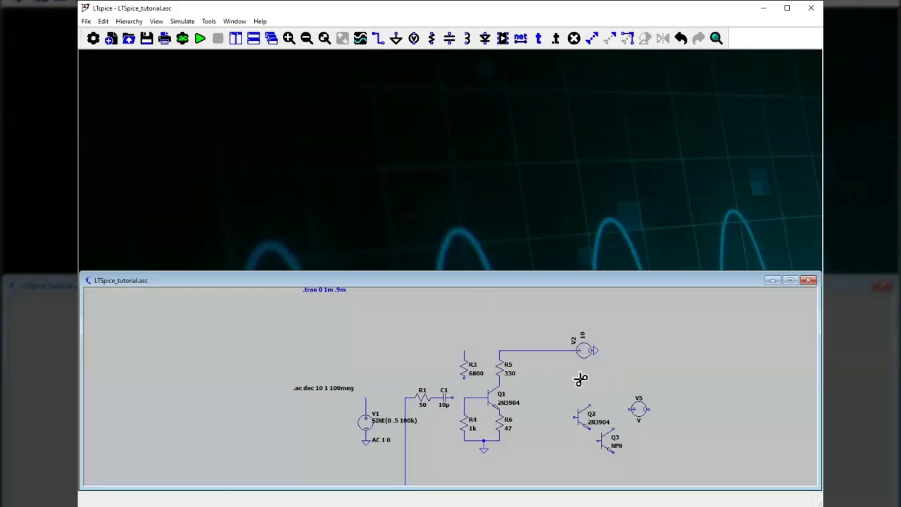
{"action": "left_click", "coordinate": [637, 408]}
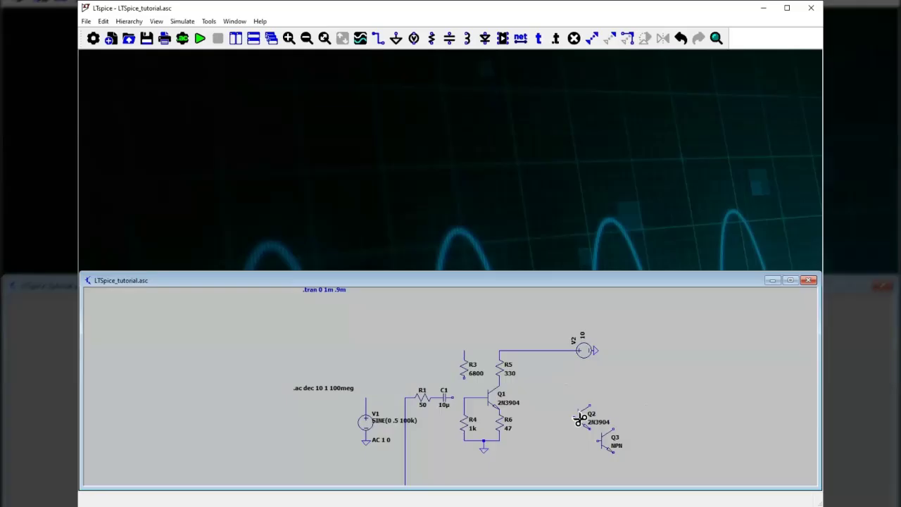
{"action": "left_click", "coordinate": [578, 416]}
{"action": "left_click", "coordinate": [603, 438]}
{"action": "key", "text": "Escape"}
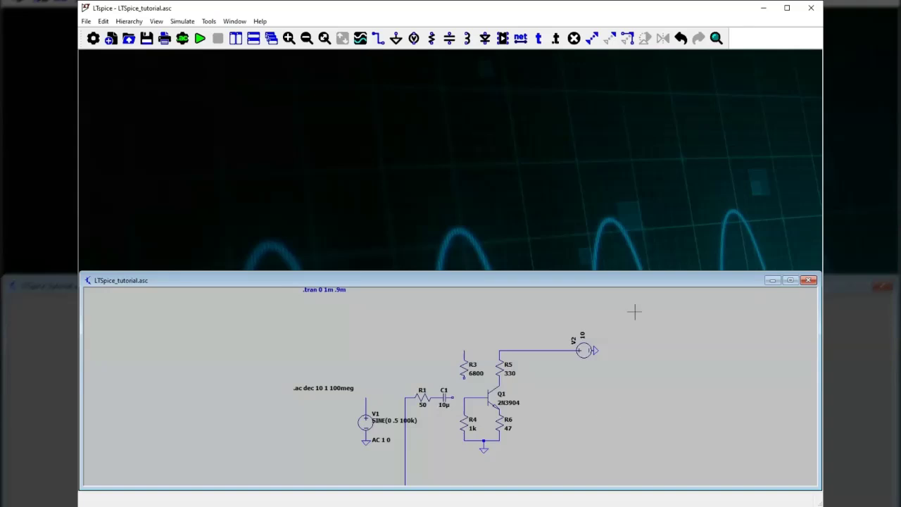
Wire R3 to the top of R5, R3 and C1 to the base node of Q1, and V1 to R1
{"action": "left_click", "coordinate": [378, 39]}
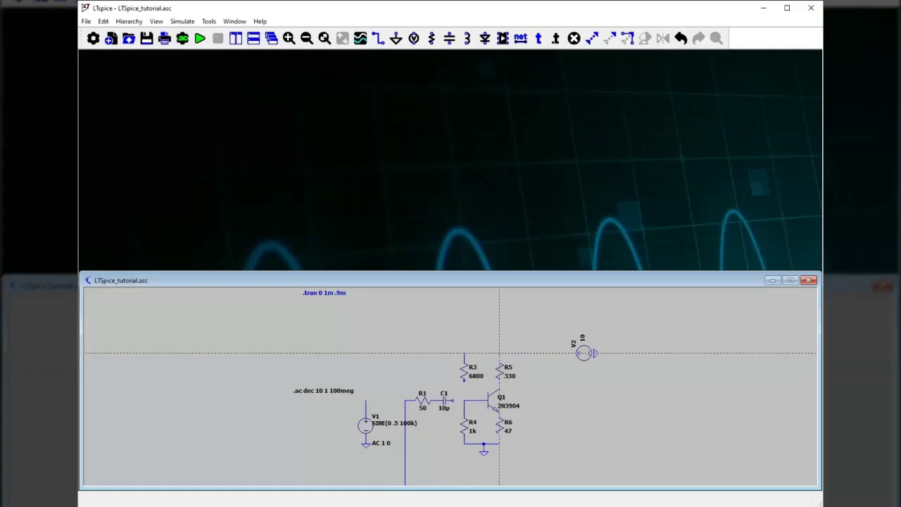
{"action": "left_click", "coordinate": [499, 353]}
{"action": "left_click", "coordinate": [464, 353]}
{"action": "left_click", "coordinate": [464, 381]}
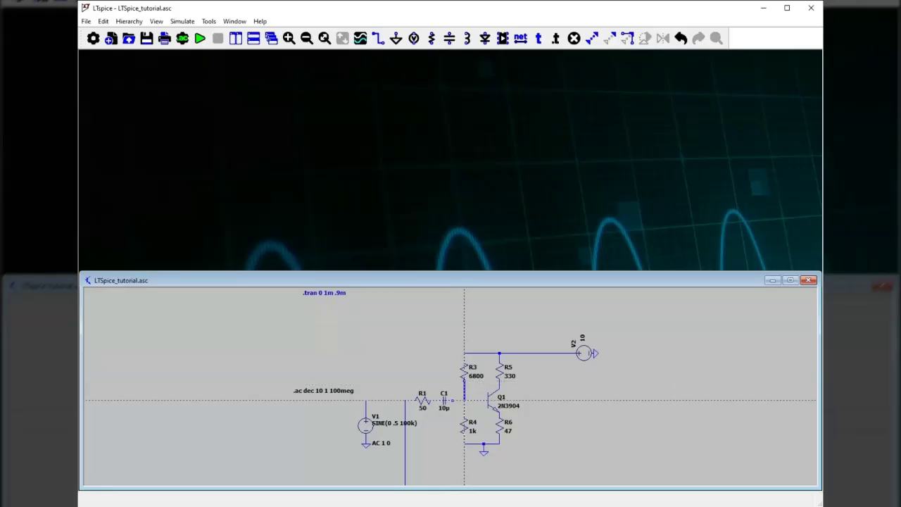
{"action": "left_click", "coordinate": [464, 416]}
{"action": "left_click", "coordinate": [464, 401]}
{"action": "left_click", "coordinate": [453, 401]}
{"action": "left_click", "coordinate": [404, 485]}
{"action": "left_click", "coordinate": [365, 401]}
{"action": "key", "text": "Escape"}
Set the DC value of voltage source V2 to 8, and set it back to 10
{"action": "right_click", "coordinate": [584, 357]}
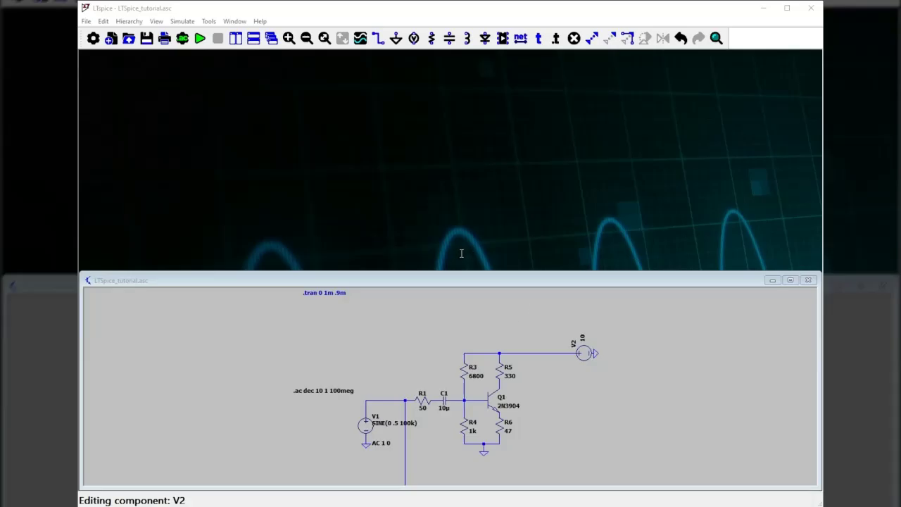
{"action": "left_click", "coordinate": [515, 249]}
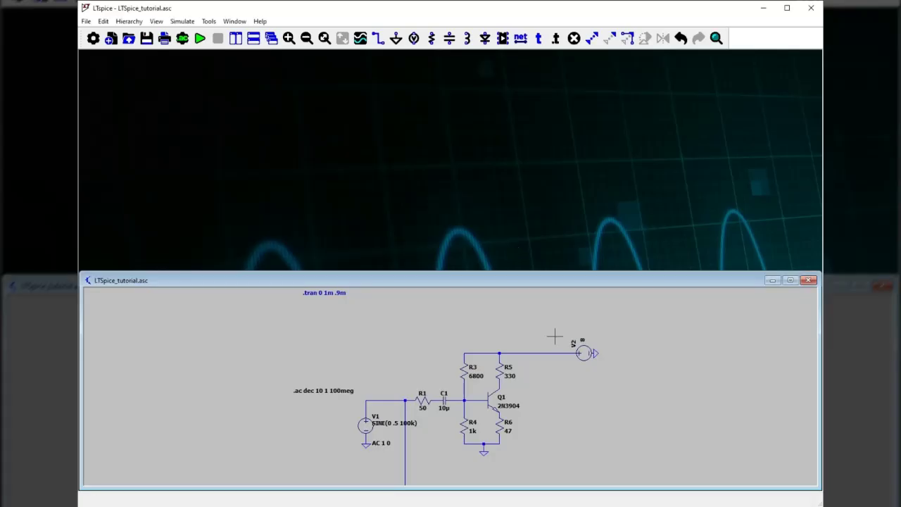
{"action": "right_click", "coordinate": [584, 354]}
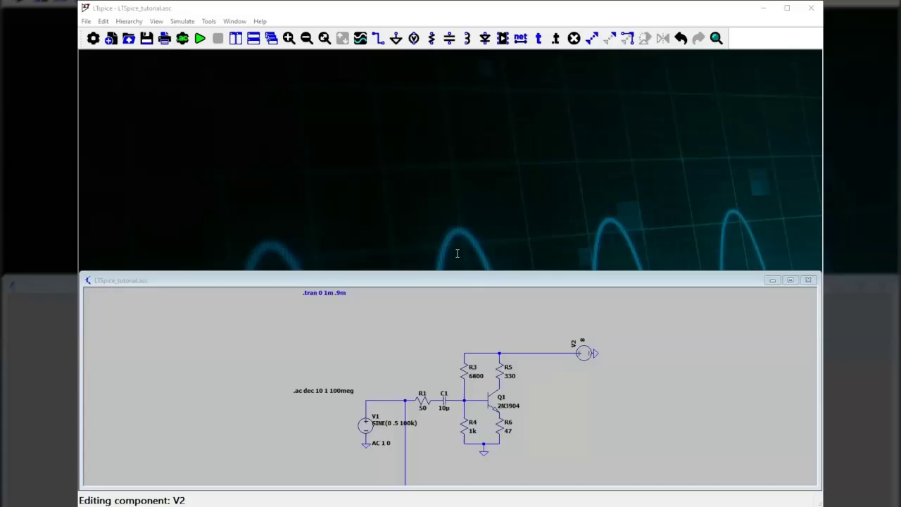
{"action": "left_click", "coordinate": [515, 246]}
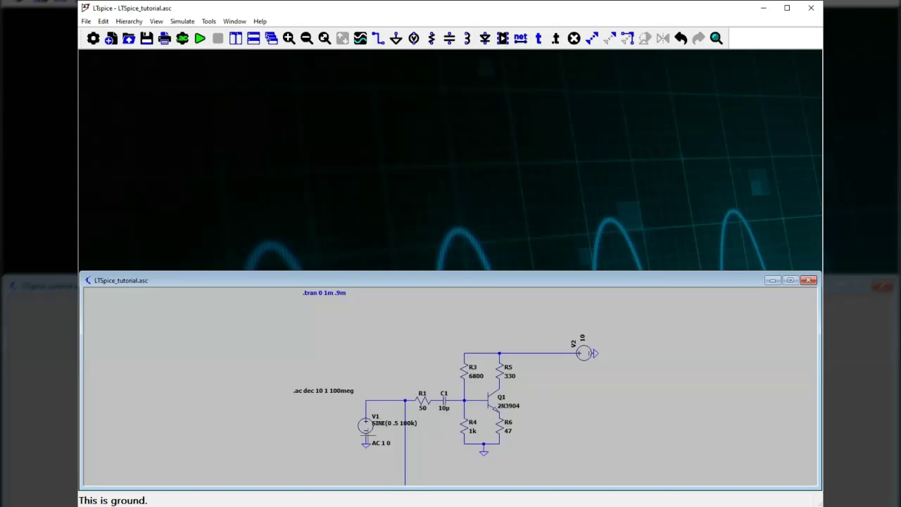
Remove the SINE function from the settings of input source V1
{"action": "right_click", "coordinate": [364, 428]}
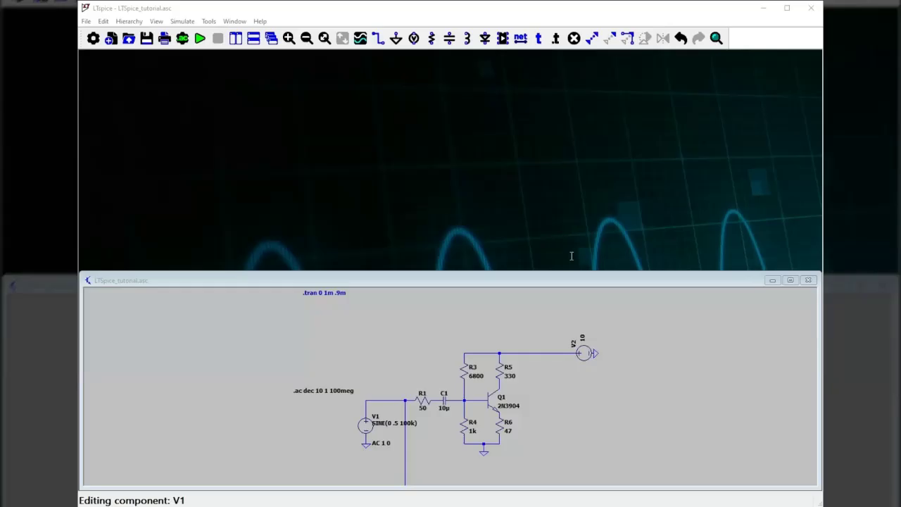
{"action": "left_click", "coordinate": [580, 364]}
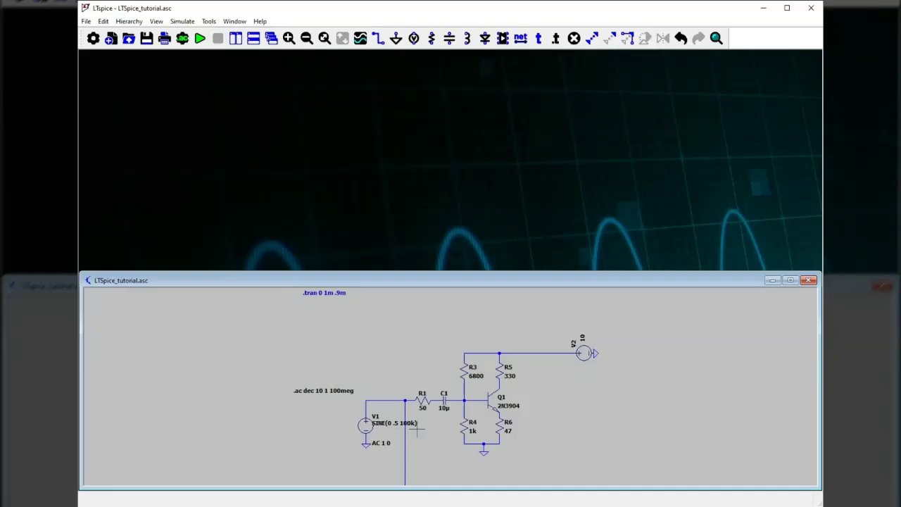
{"action": "right_click", "coordinate": [366, 425]}
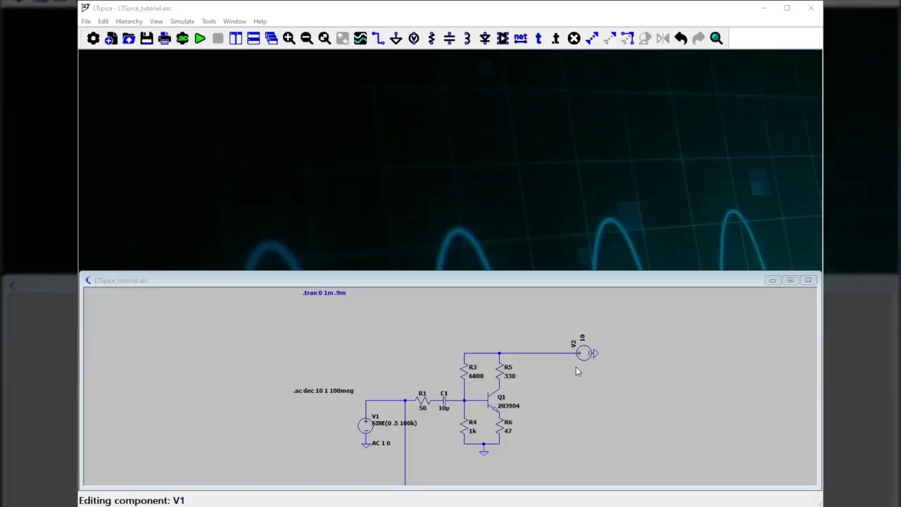
{"action": "key", "text": "Return"}
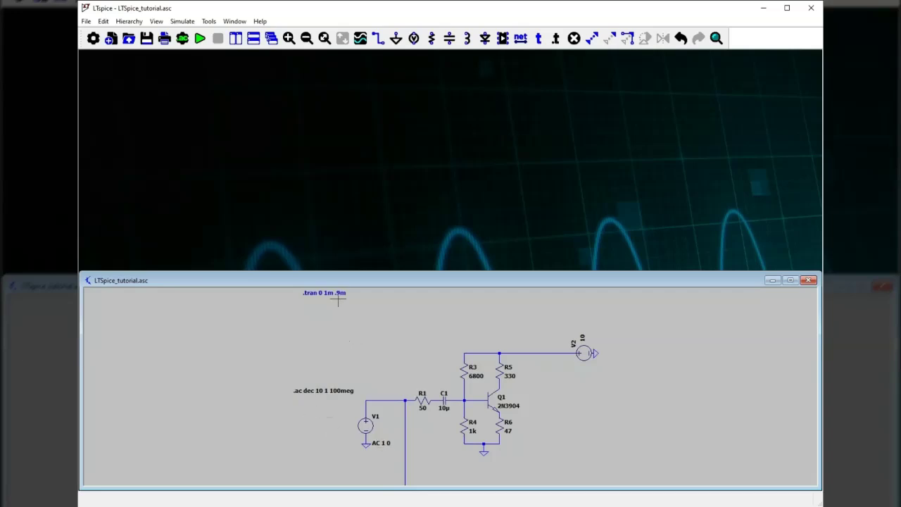
Set the AC analysis to a decade sweep with 20 points from 1 Hz to 100 MHz, and run the simulation
{"action": "left_click", "coordinate": [183, 22]}
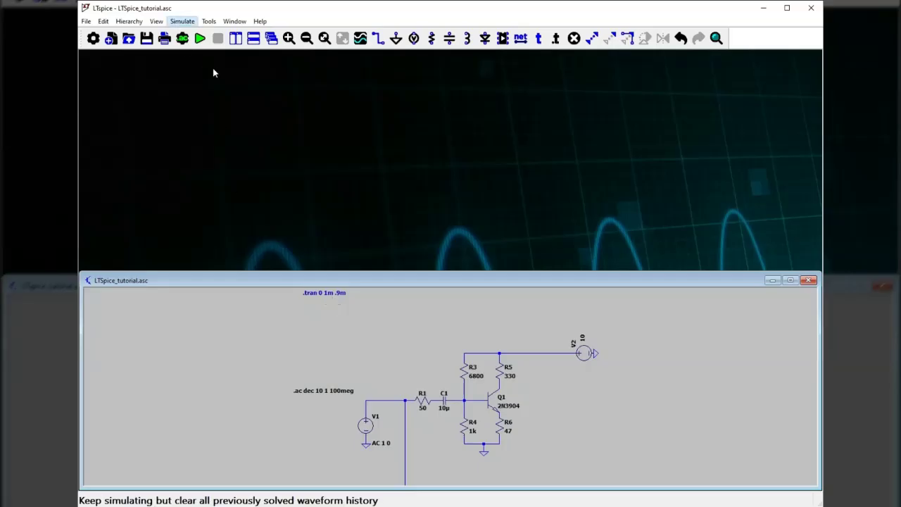
{"action": "left_click", "coordinate": [209, 133]}
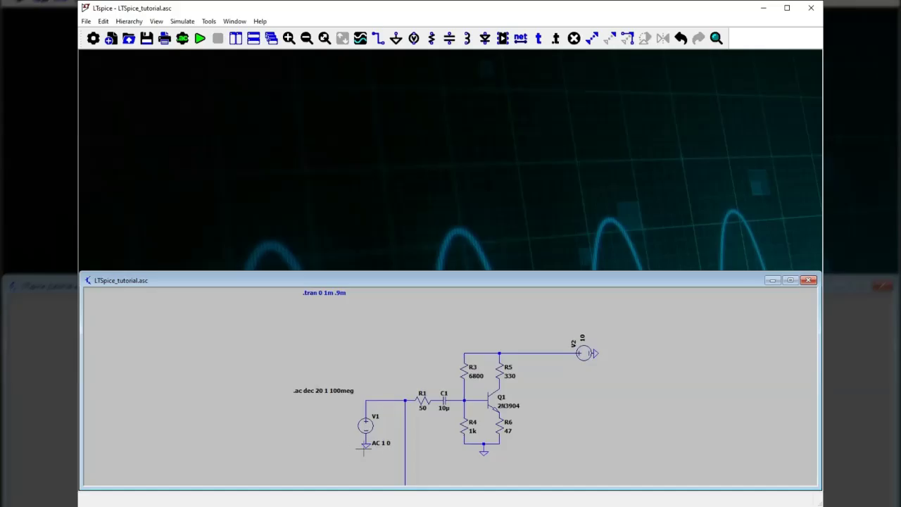
{"action": "mouse_move", "coordinate": [587, 360]}
{"action": "left_click", "coordinate": [200, 40]}
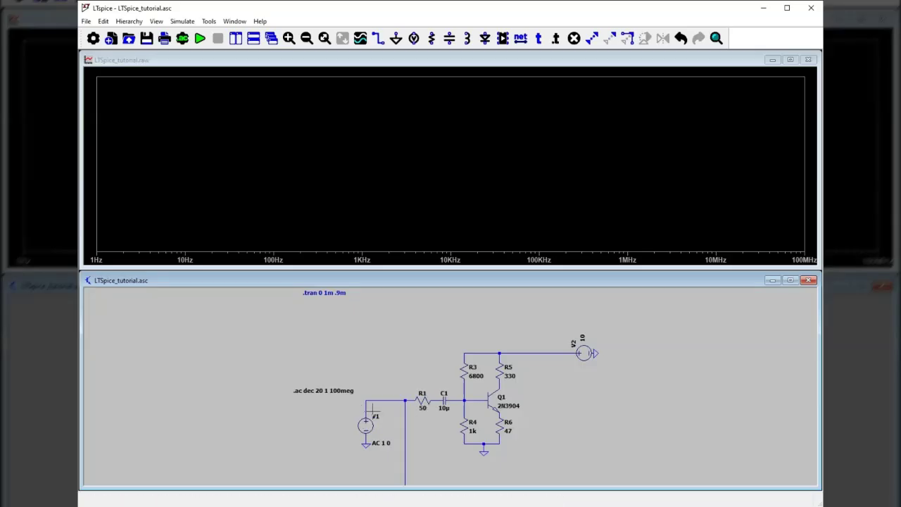
Plot the voltage at the node between R1 and C1 and attach a cursor to its V(n004) trace
{"action": "left_click", "coordinate": [442, 398]}
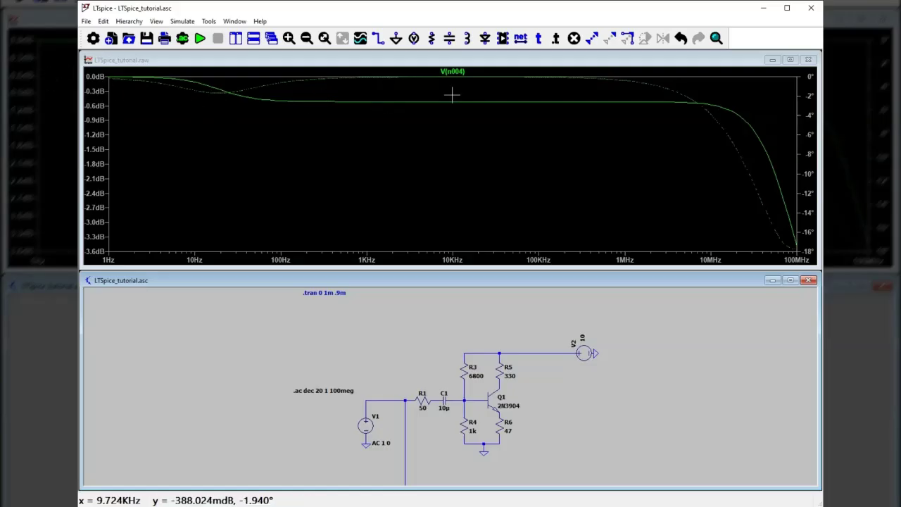
{"action": "left_click", "coordinate": [456, 73]}
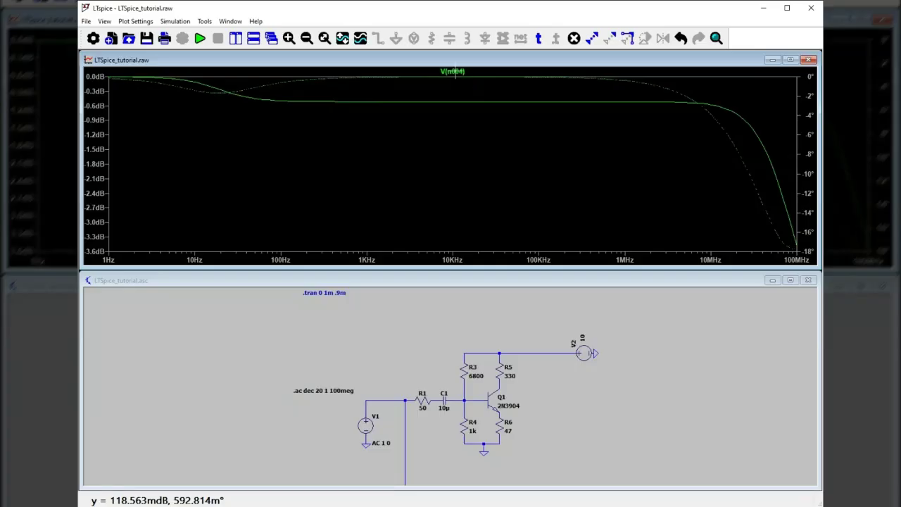
{"action": "left_click", "coordinate": [456, 73]}
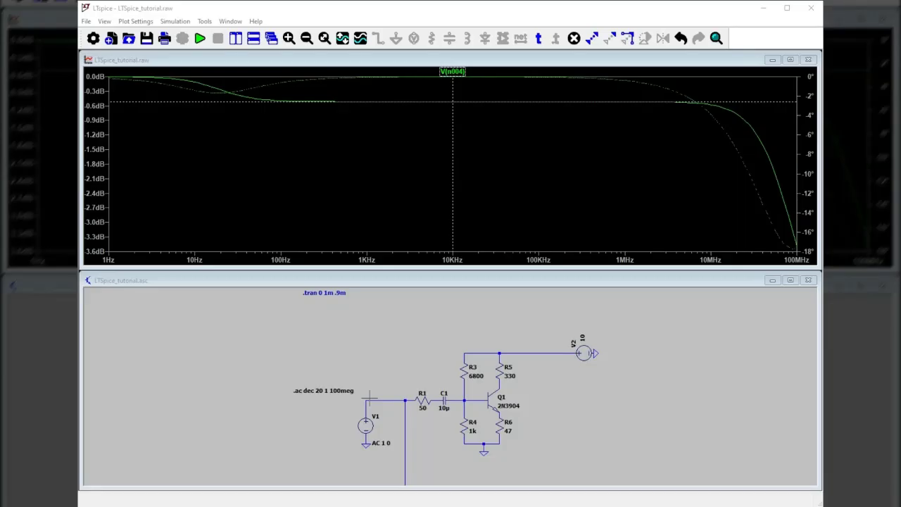
Add the collector voltage of Q1 to the plot and attach the cursor to its V(n002) trace
{"action": "left_click", "coordinate": [366, 413]}
{"action": "left_click", "coordinate": [500, 386]}
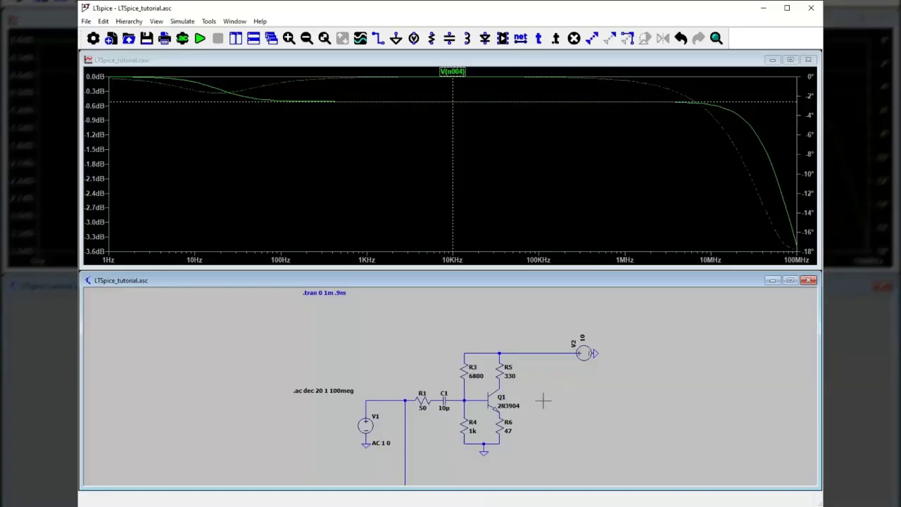
{"action": "left_click", "coordinate": [502, 382]}
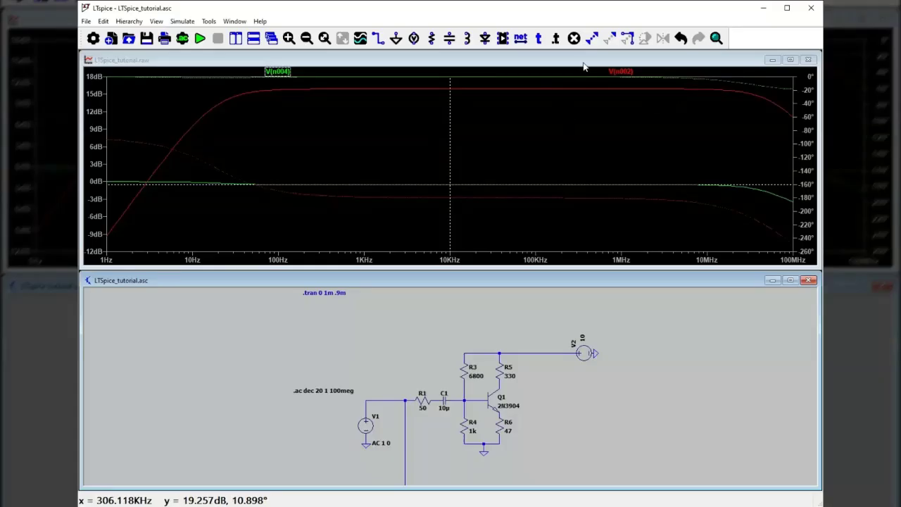
{"action": "left_click", "coordinate": [621, 77]}
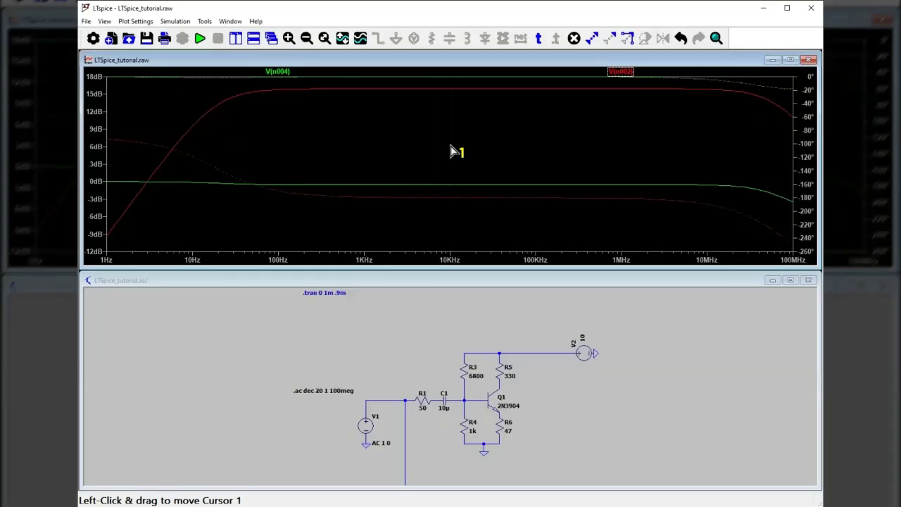
Measure the gain roll-off of V(n002) by placing the cursor near its lower and upper 3 dB points
{"action": "left_click_drag", "start_coordinate": [458, 150], "coordinate": [227, 157]}
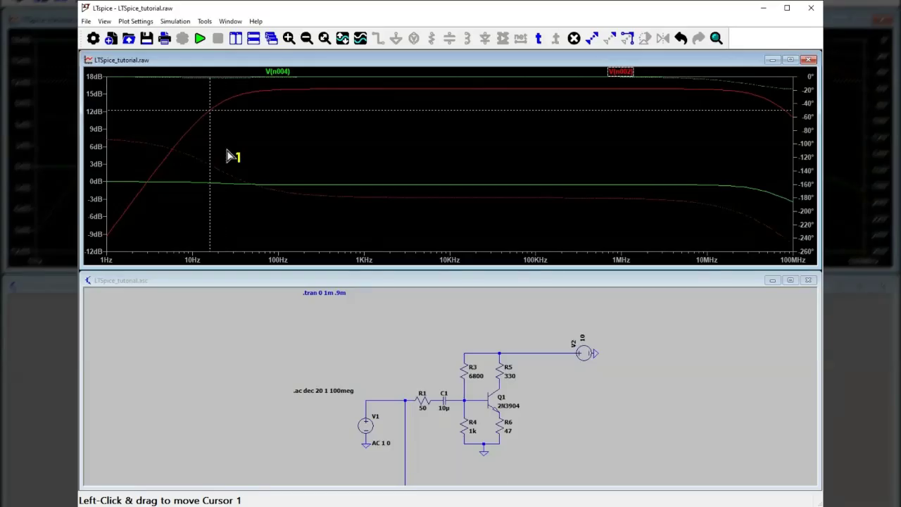
{"action": "key", "text": "Right"}
{"action": "key", "text": "Right"}
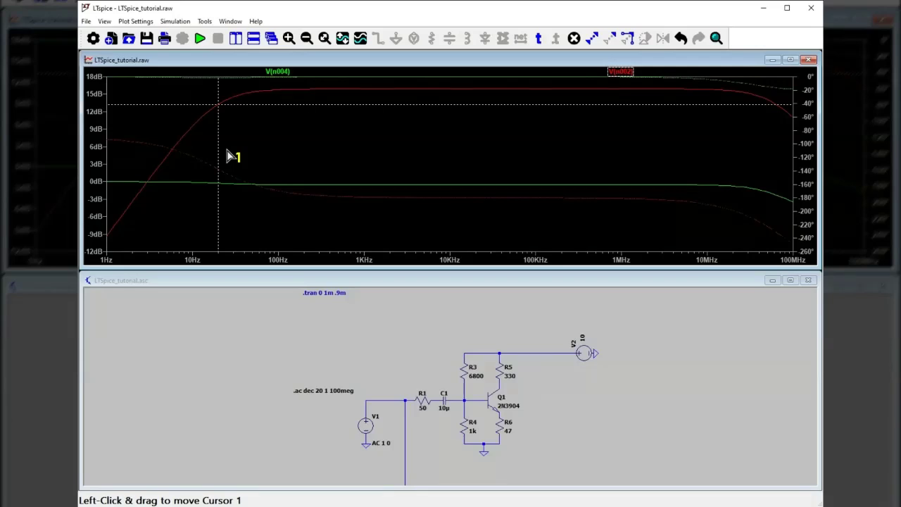
{"action": "key", "text": "Left"}
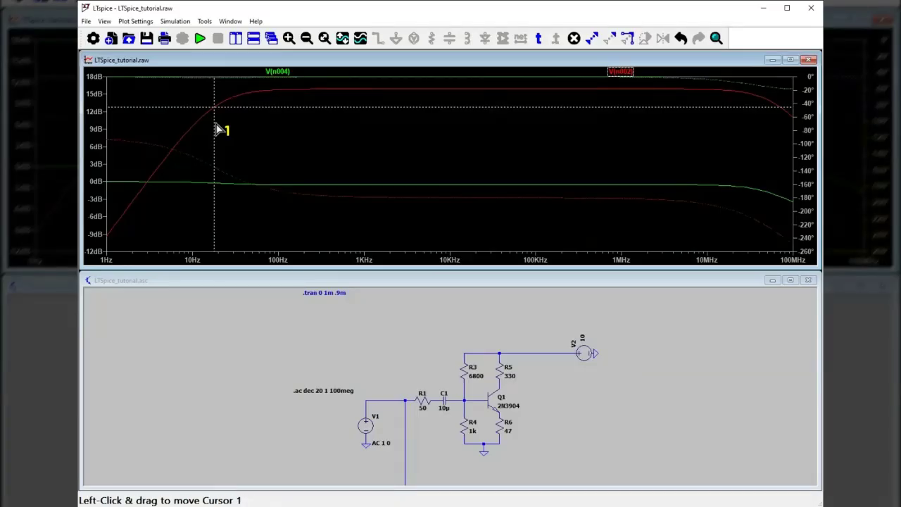
{"action": "left_click_drag", "start_coordinate": [215, 119], "coordinate": [768, 181]}
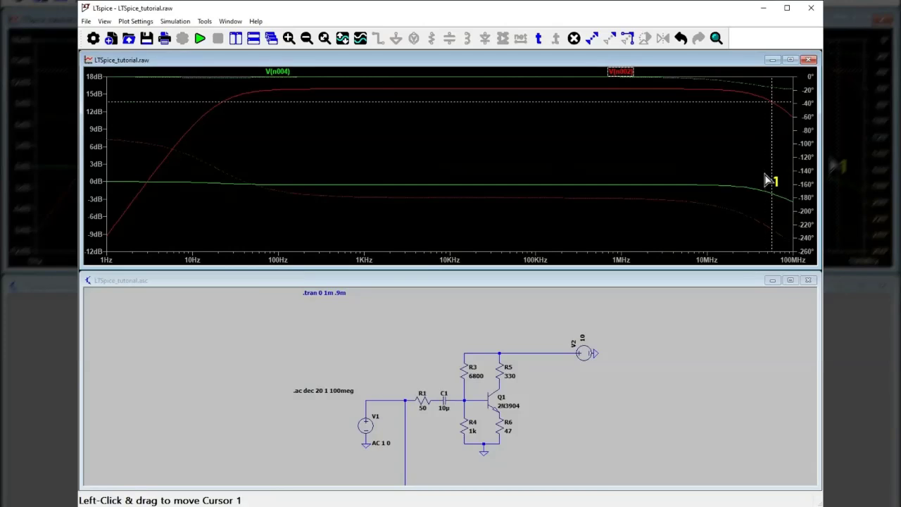
{"action": "key", "text": "Escape"}
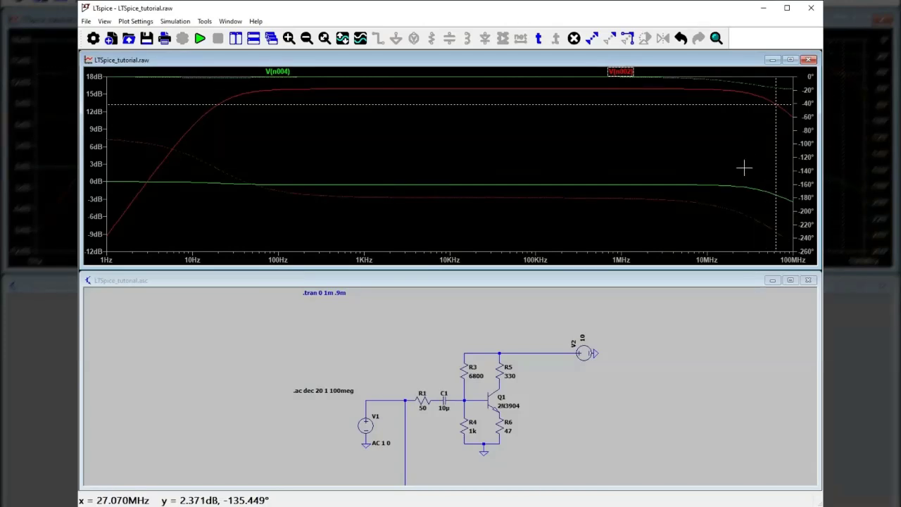
{"action": "key", "text": "Right"}
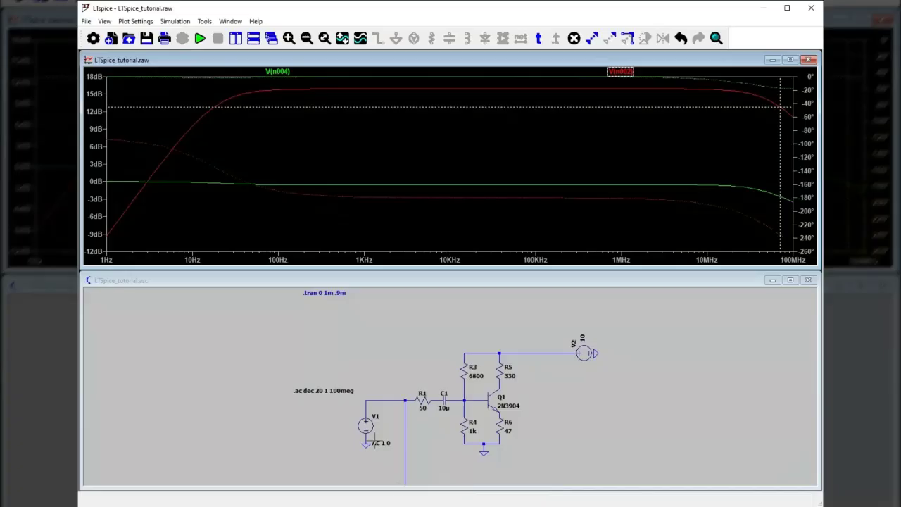
Set the AC amplitude of source V1 to 100 and rerun the simulation
{"action": "right_click", "coordinate": [366, 425]}
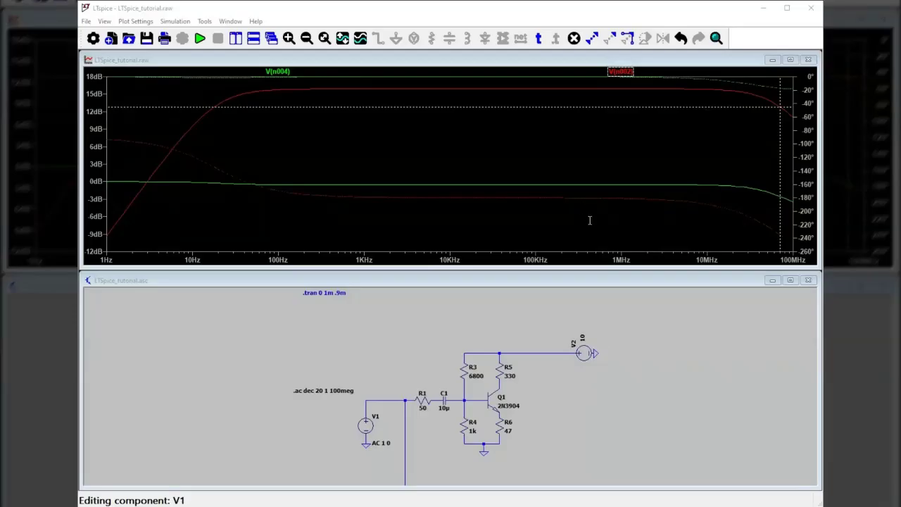
{"action": "left_click", "coordinate": [578, 363]}
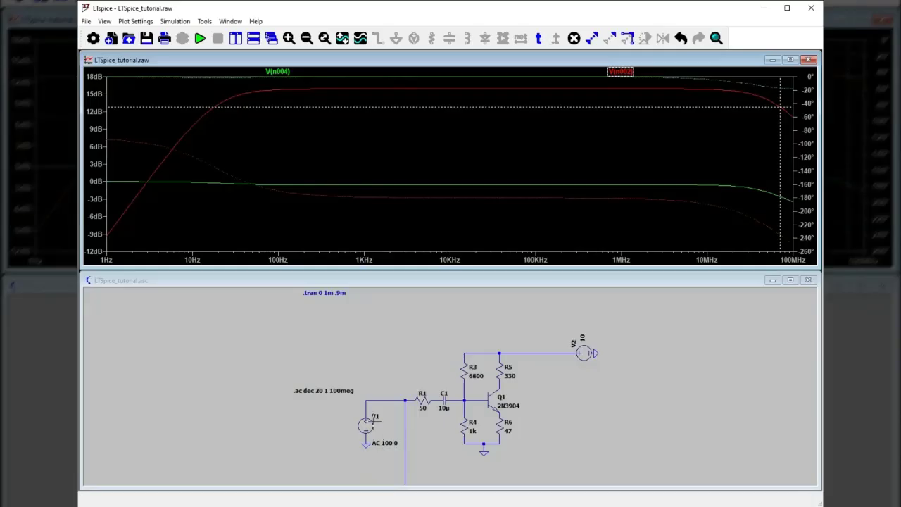
{"action": "left_click", "coordinate": [200, 39]}
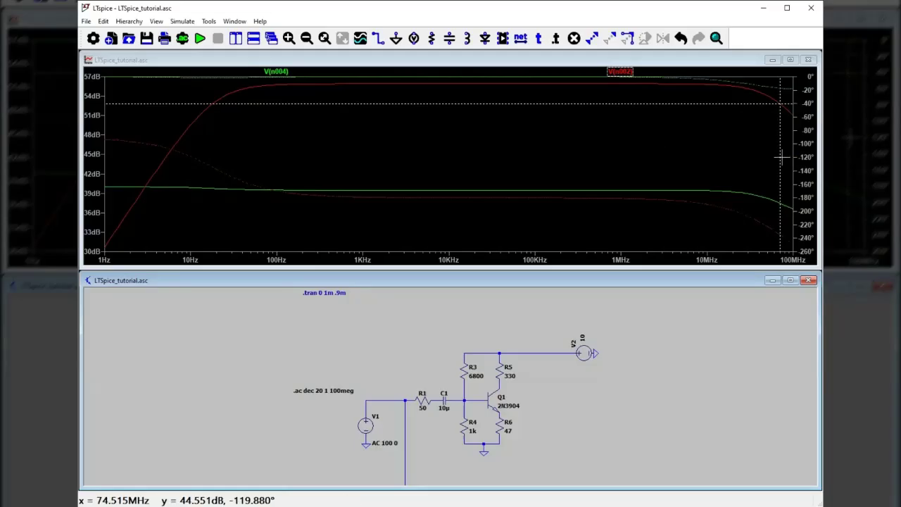
Read the V(n002) trace with the cursor at about 1 MHz, and dismiss the cursor
{"action": "left_click_drag", "start_coordinate": [782, 161], "coordinate": [623, 164]}
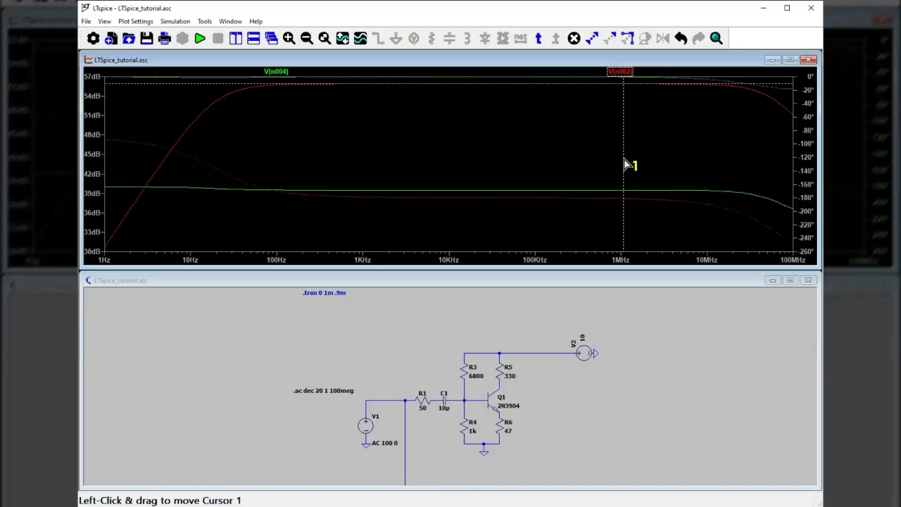
{"action": "left_click", "coordinate": [819, 304]}
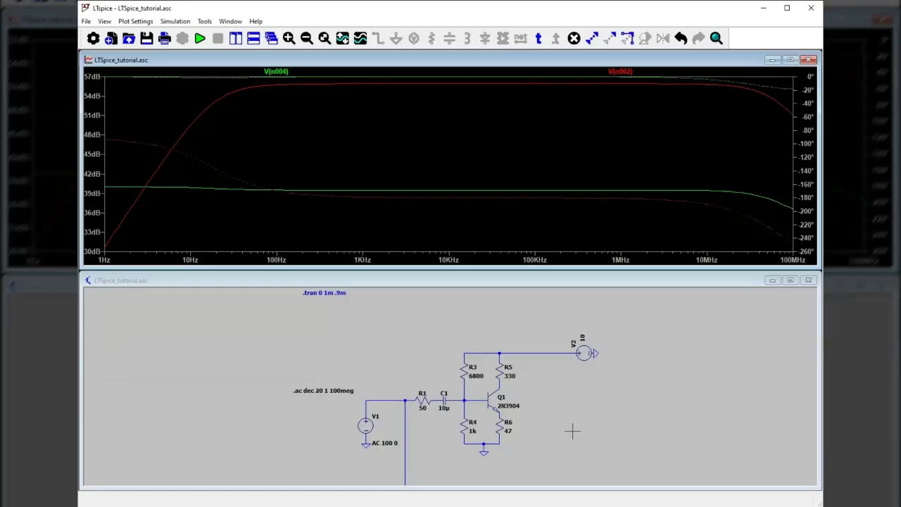
Delete the K1 coupling statement below inductors L1 and L2
{"action": "left_click_drag", "start_coordinate": [572, 431], "coordinate": [561, 326]}
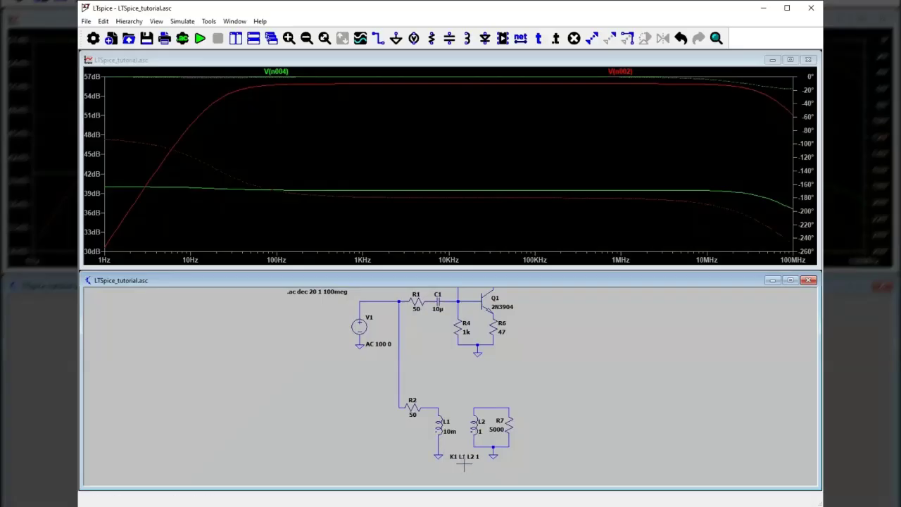
{"action": "key", "text": "Delete"}
{"action": "left_click", "coordinate": [463, 457]}
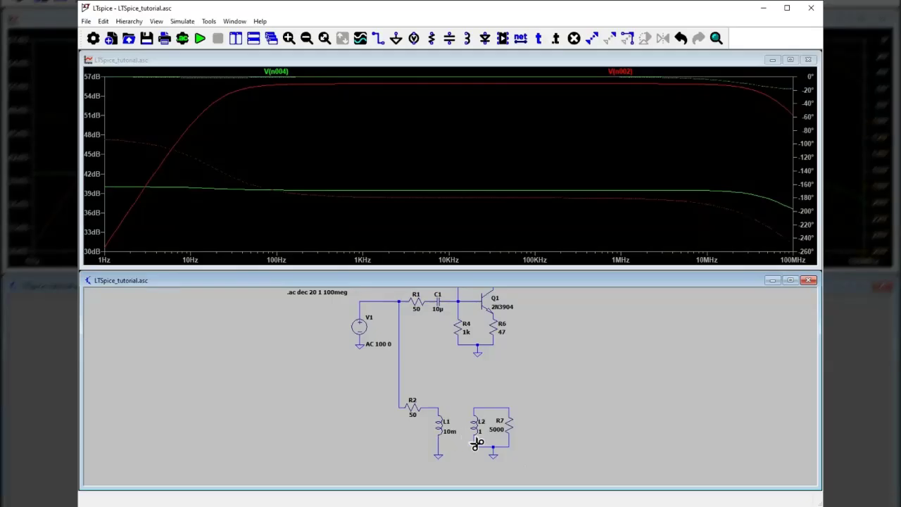
{"action": "key", "text": "Escape"}
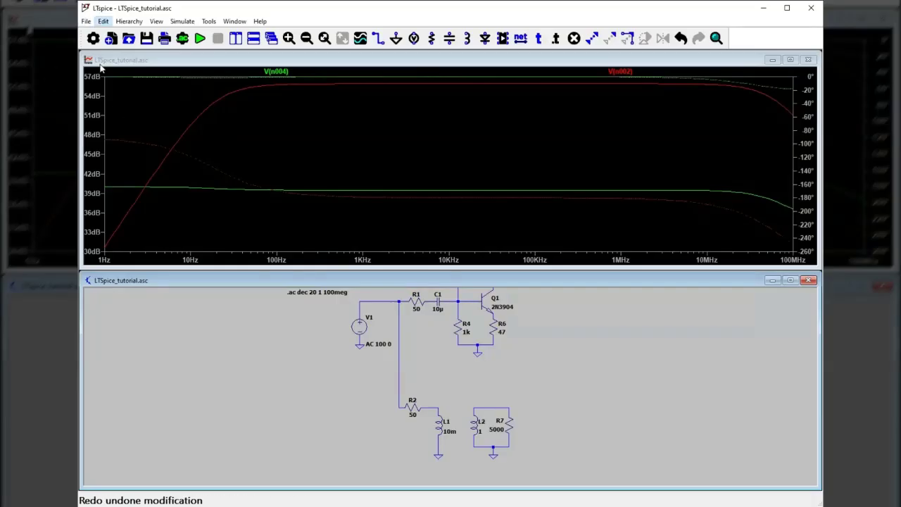
Add the SPICE directive K1 L1 L2 1 and place it below the two inductors
{"action": "left_click", "coordinate": [133, 87]}
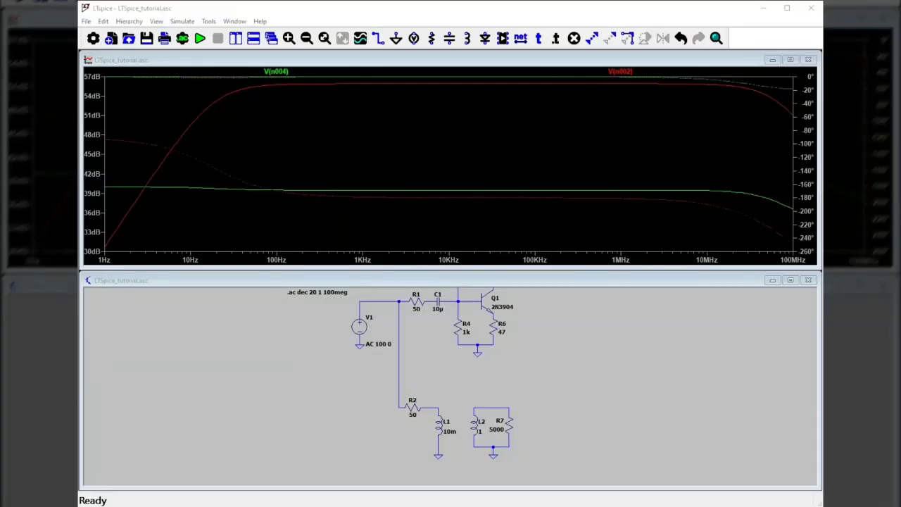
{"action": "left_click", "coordinate": [553, 231]}
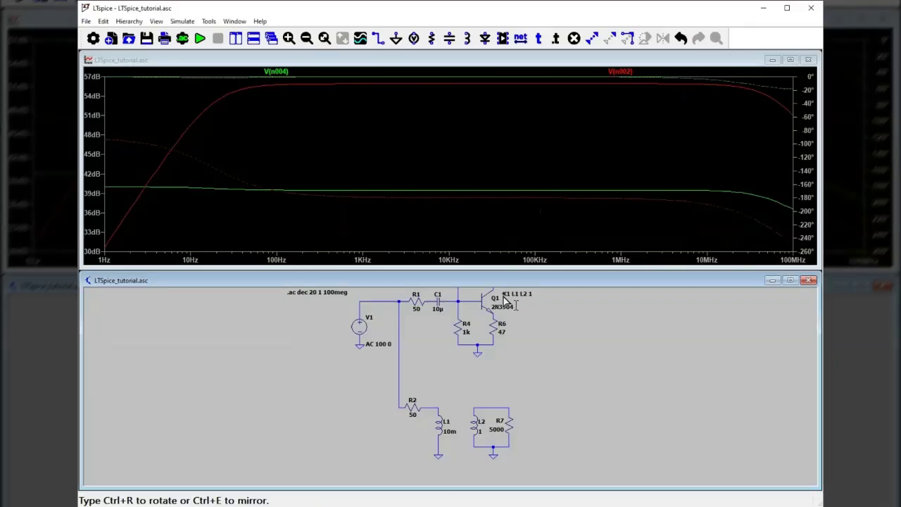
{"action": "left_click", "coordinate": [448, 446]}
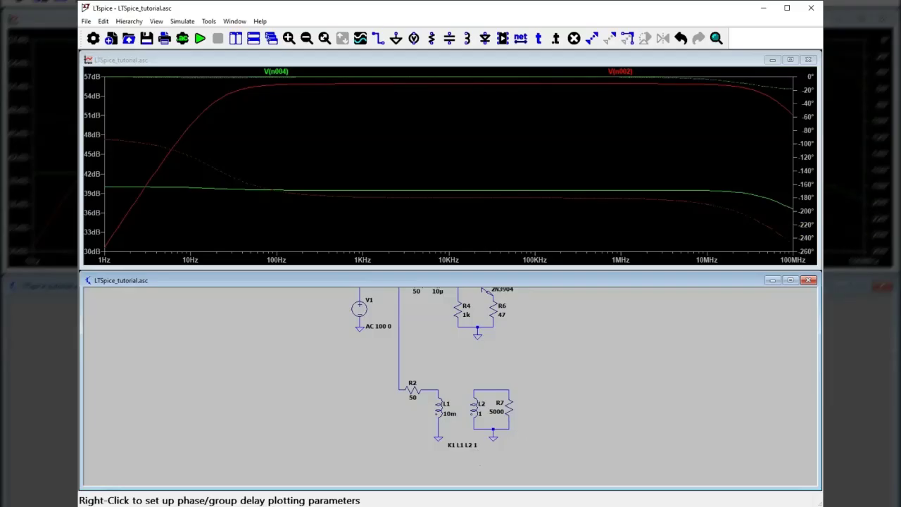
Rerun the AC analysis in a fresh waveform window and plot the voltages at the top of L1 and R7
{"action": "left_click", "coordinate": [810, 61]}
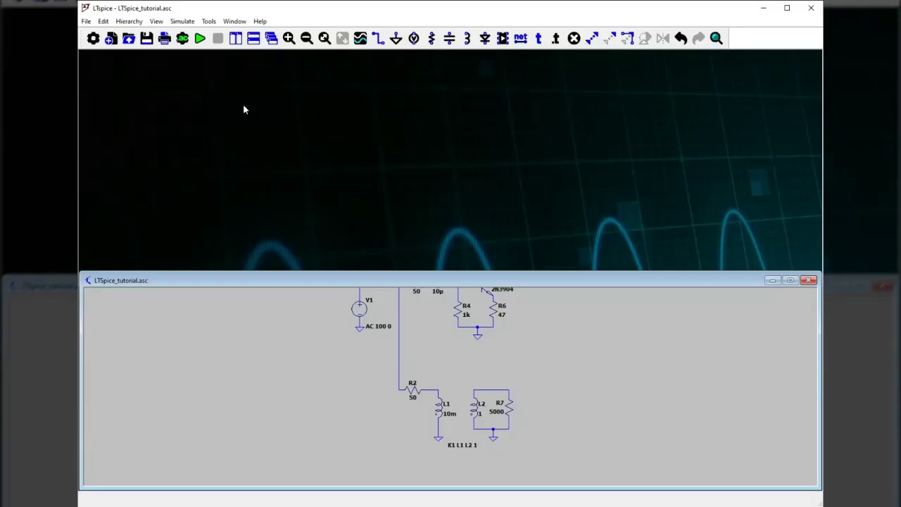
{"action": "left_click", "coordinate": [200, 39]}
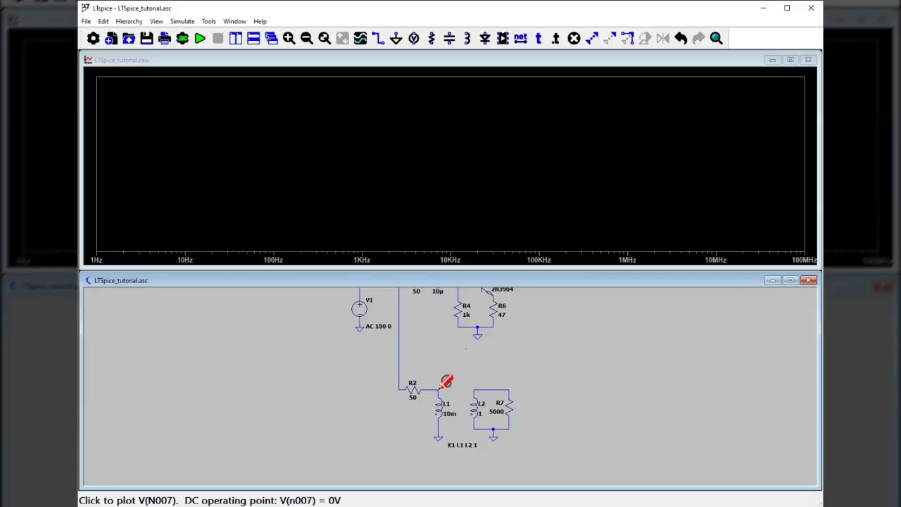
{"action": "left_click", "coordinate": [442, 387]}
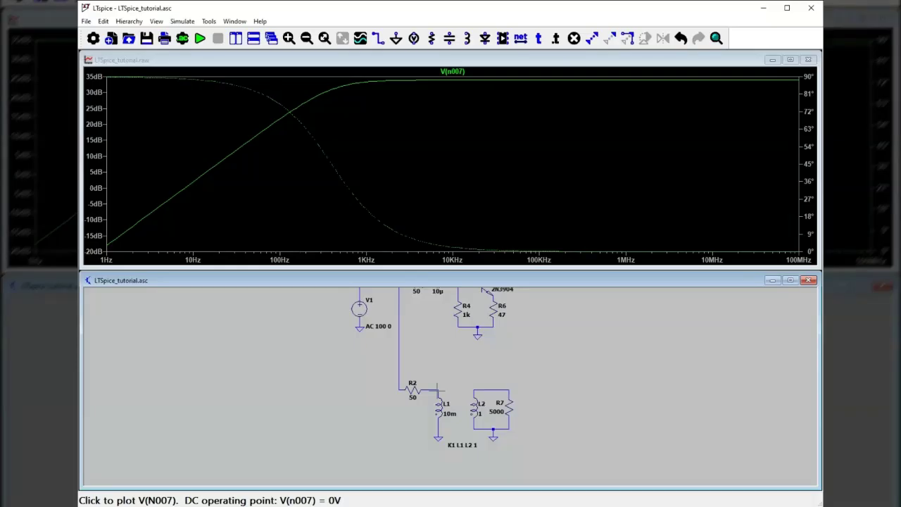
{"action": "left_click", "coordinate": [511, 388]}
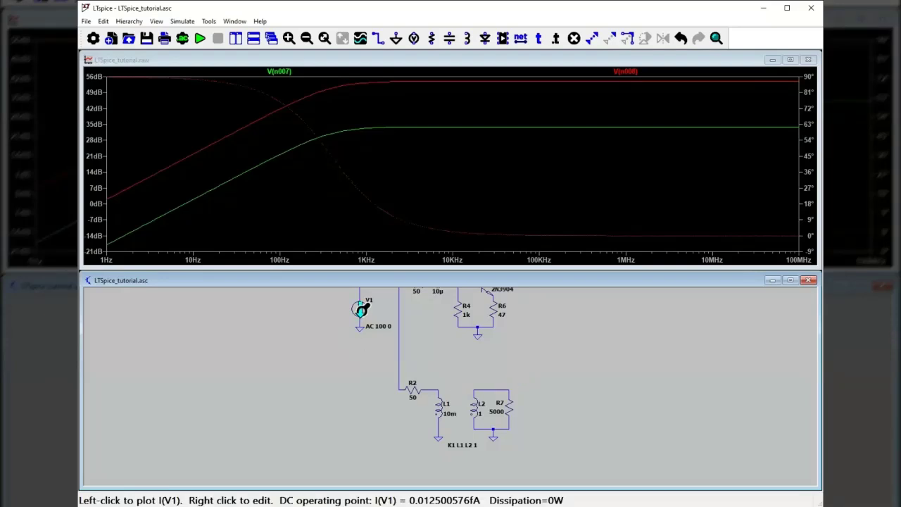
Set the AC amplitude of source V1 back to 1 and rerun the simulation
{"action": "right_click", "coordinate": [360, 310]}
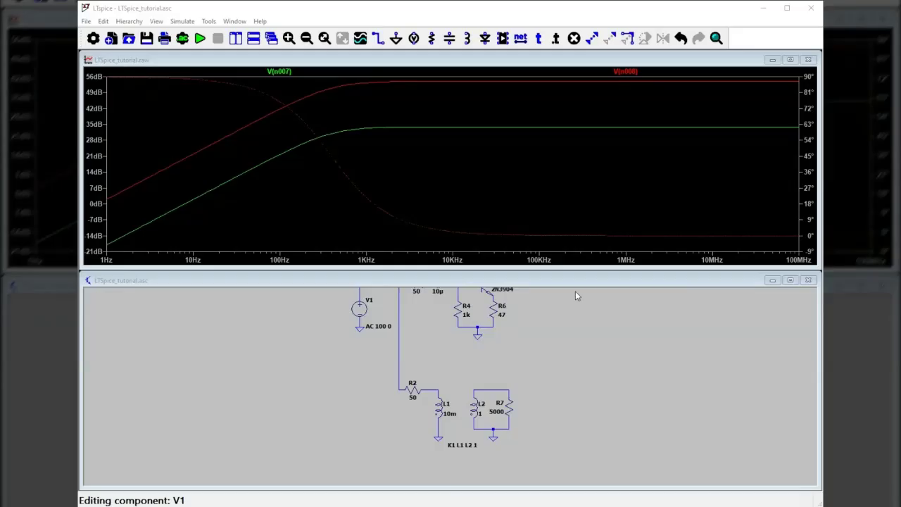
{"action": "left_click", "coordinate": [581, 363]}
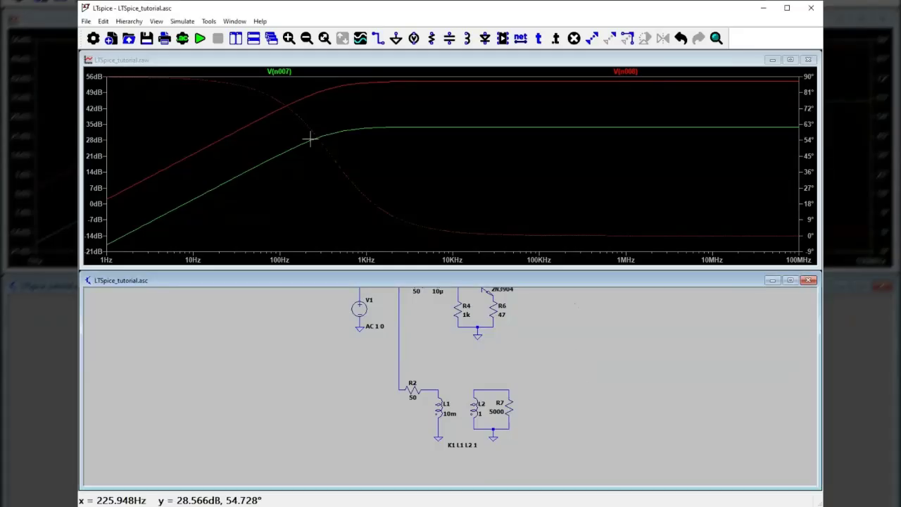
{"action": "left_click", "coordinate": [200, 40]}
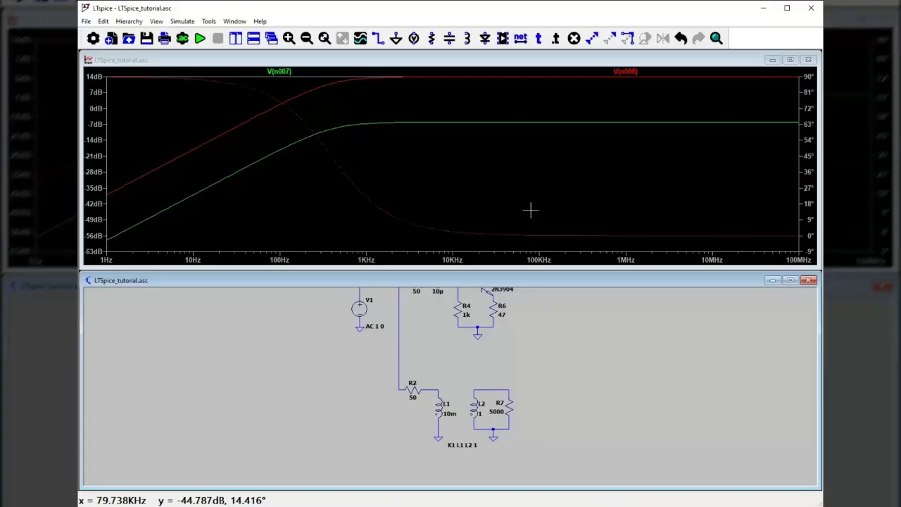
Read the transformer's primary and secondary voltages by attaching the cursor to V(n007) and to V(n008)
{"action": "left_click", "coordinate": [280, 72]}
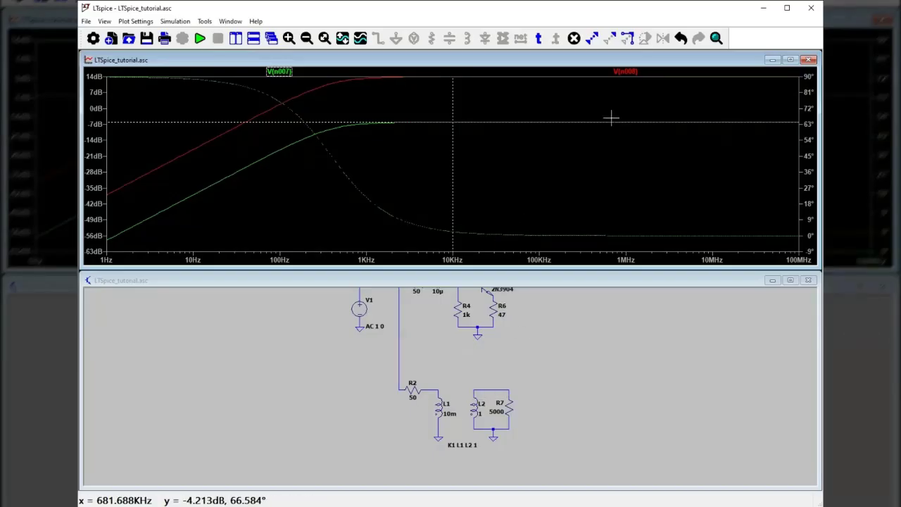
{"action": "left_click", "coordinate": [625, 73]}
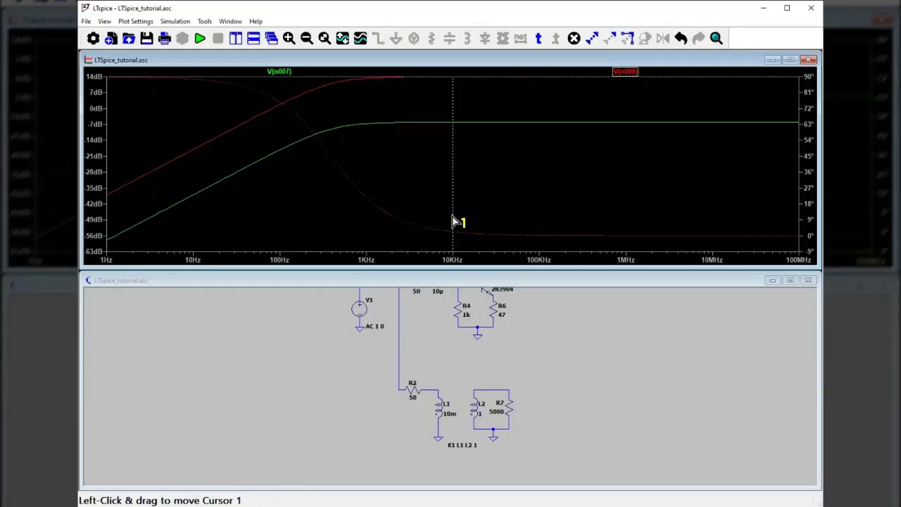
Read the secondary voltage V(n008) with the cursor at about 1 kHz and at about 100 Hz
{"action": "mouse_move", "coordinate": [439, 222]}
{"action": "left_mouse_down"}
{"action": "mouse_move", "coordinate": [364, 223]}
{"action": "mouse_move", "coordinate": [368, 216]}
{"action": "left_mouse_up"}
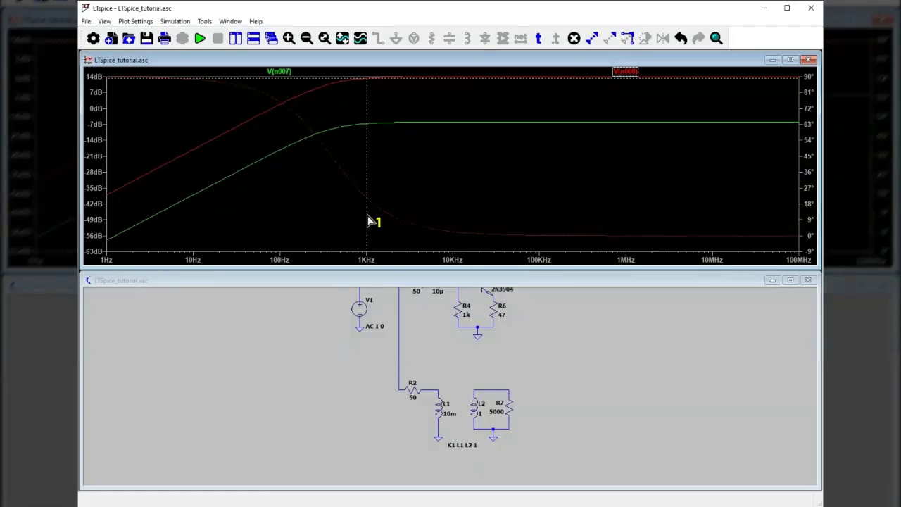
{"action": "left_click_drag", "start_coordinate": [368, 217], "coordinate": [282, 215]}
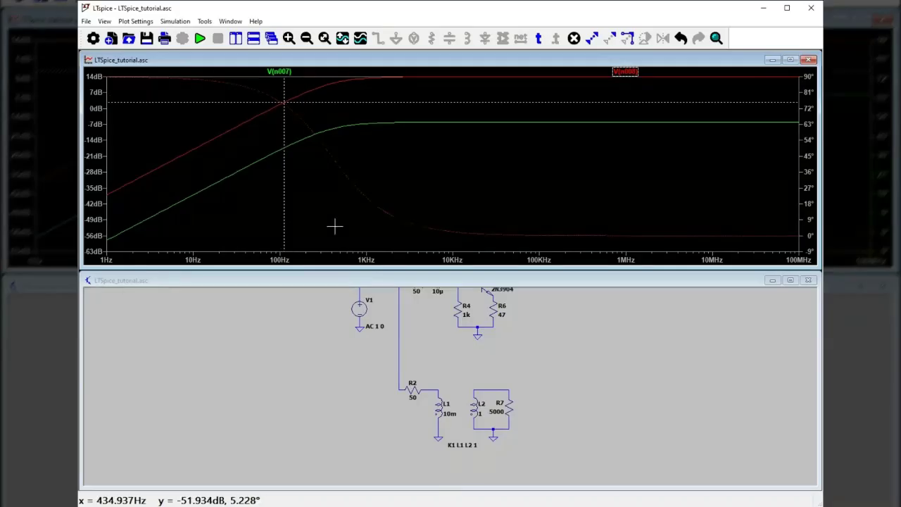
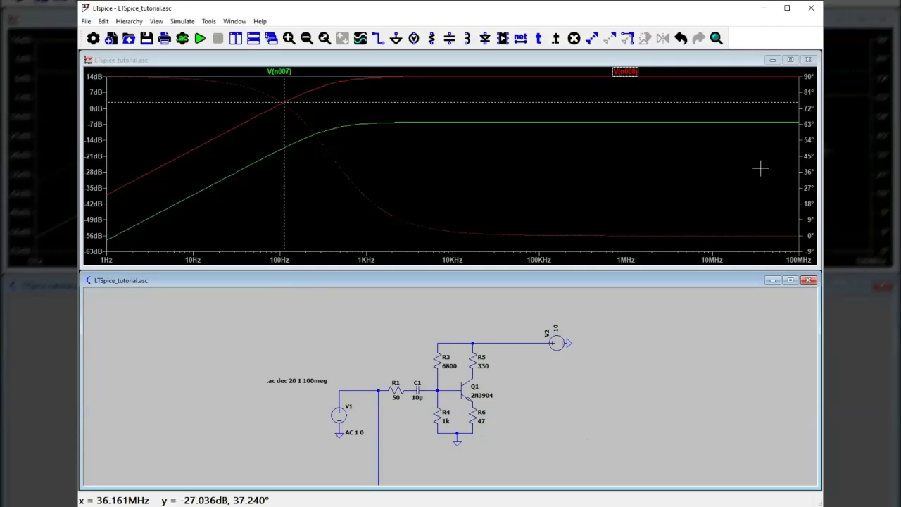
Close the waveform window and set source V1 to a sine with 0 V offset, .5 V amplitude and 100k frequency
{"action": "left_click", "coordinate": [808, 60]}
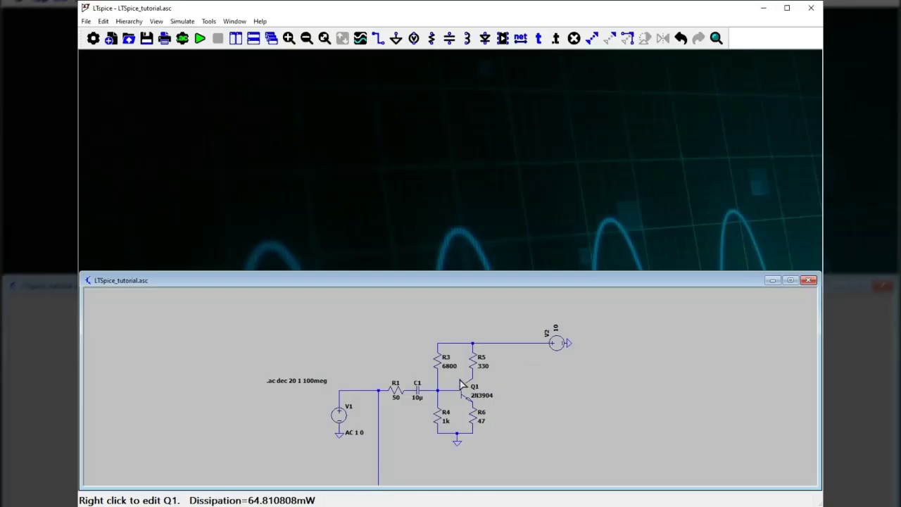
{"action": "right_click", "coordinate": [340, 419]}
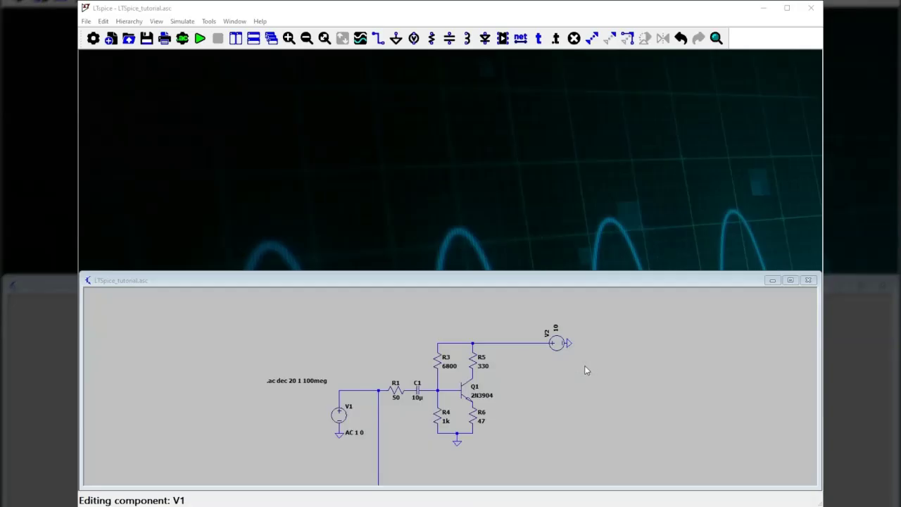
{"action": "key", "text": "Return"}
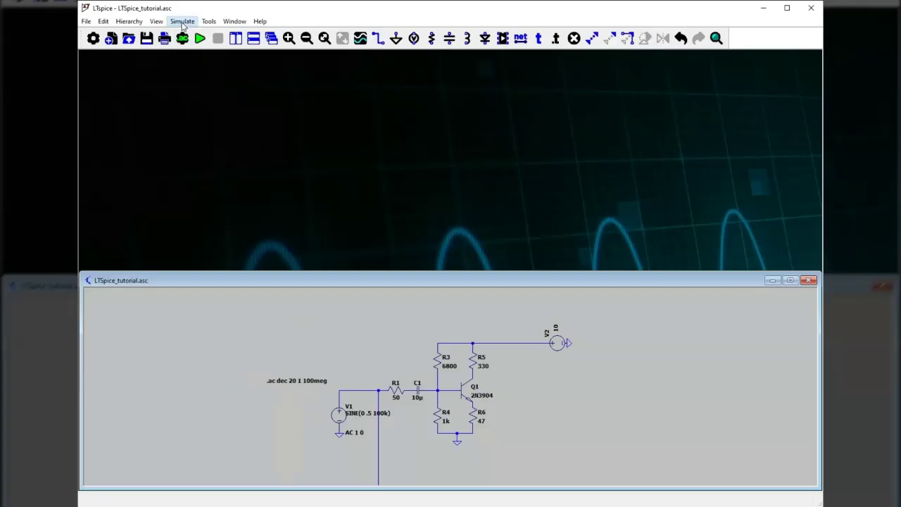
Configure a transient analysis .tran 0 1m .9m and place its directive just above the AC directive
{"action": "left_click", "coordinate": [209, 131]}
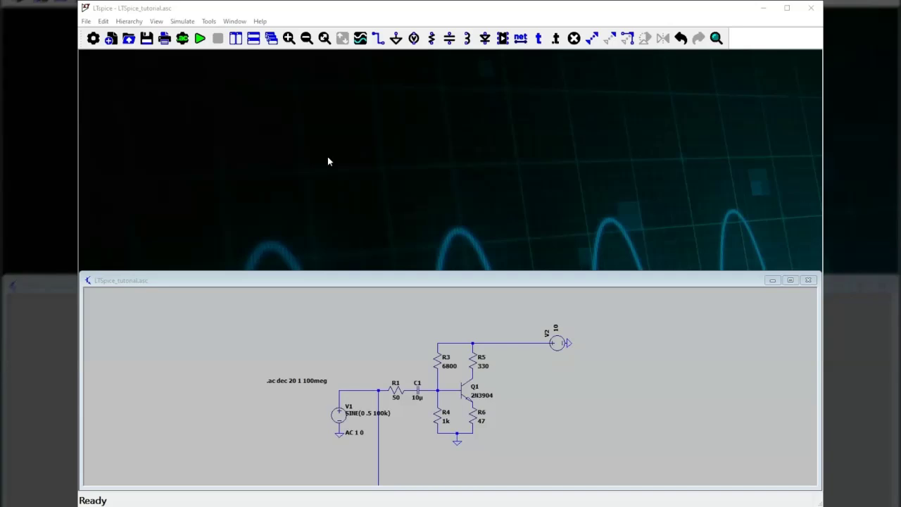
{"action": "left_click", "coordinate": [523, 385]}
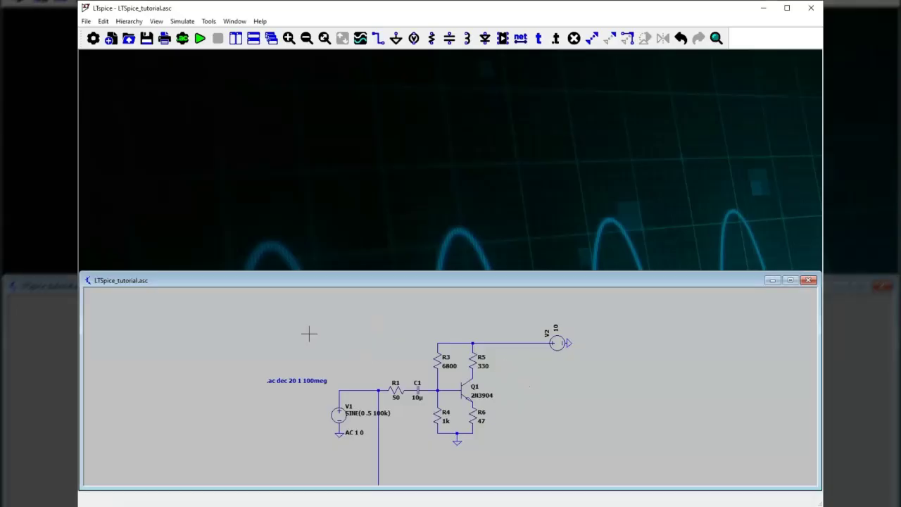
{"action": "mouse_move", "coordinate": [332, 316]}
{"action": "left_mouse_down"}
{"action": "mouse_move", "coordinate": [336, 356]}
{"action": "mouse_move", "coordinate": [335, 332]}
{"action": "left_mouse_up"}
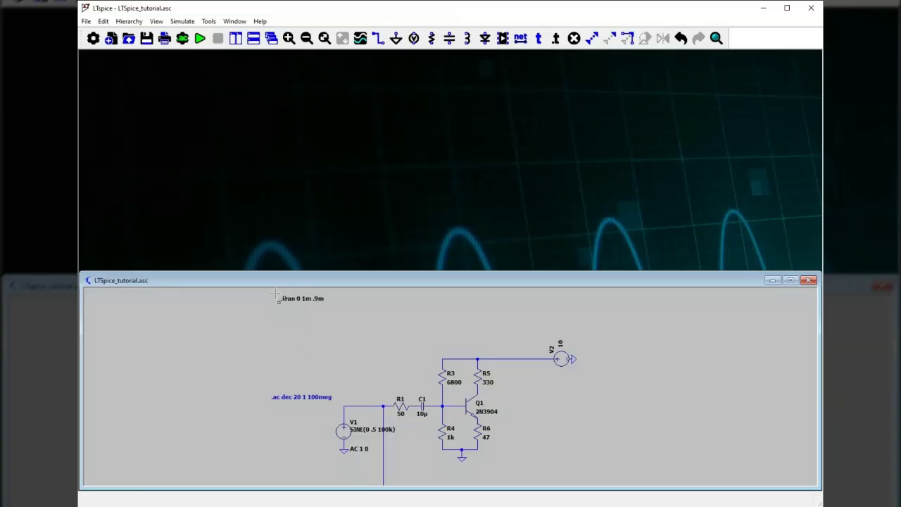
{"action": "left_click_drag", "start_coordinate": [289, 296], "coordinate": [283, 377]}
Run the transient simulation, plot Q1's collector voltage and set a cursor on the waveform peak just before 50 µs
{"action": "left_click", "coordinate": [199, 39]}
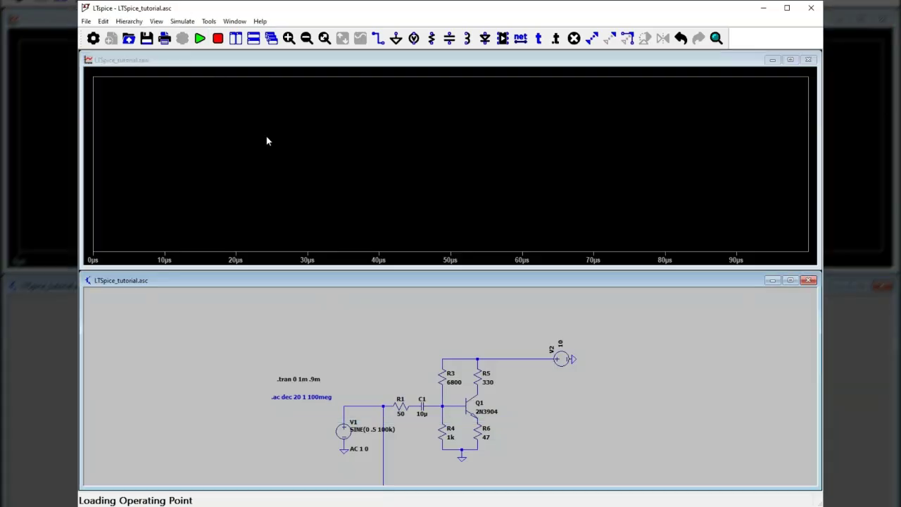
{"action": "left_click", "coordinate": [483, 387]}
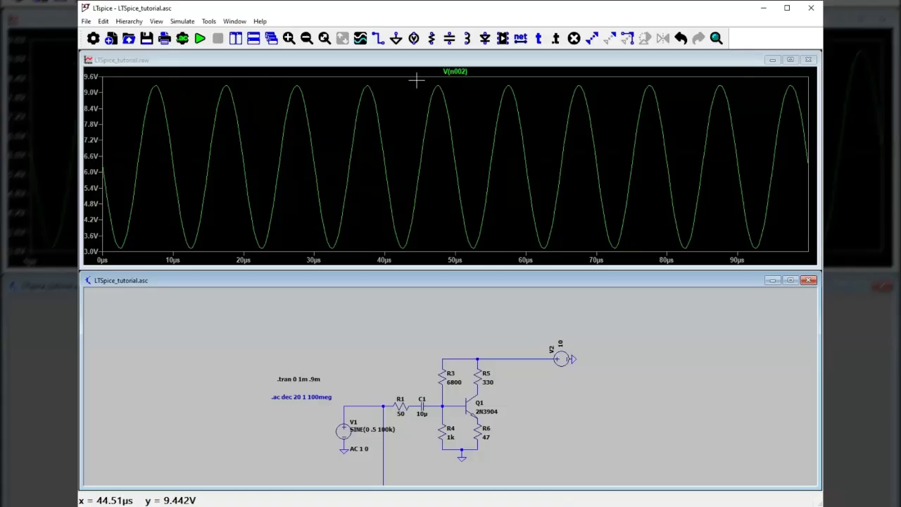
{"action": "left_click", "coordinate": [454, 71]}
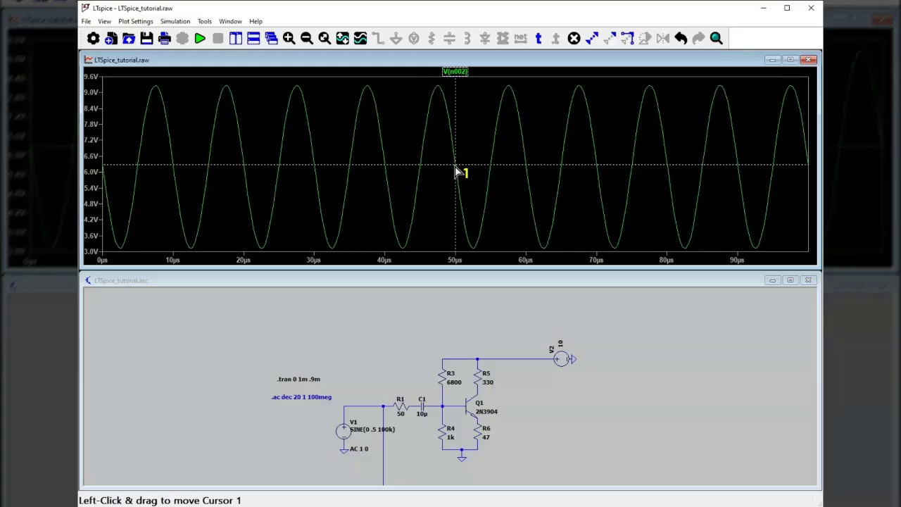
{"action": "left_click_drag", "start_coordinate": [456, 169], "coordinate": [440, 149]}
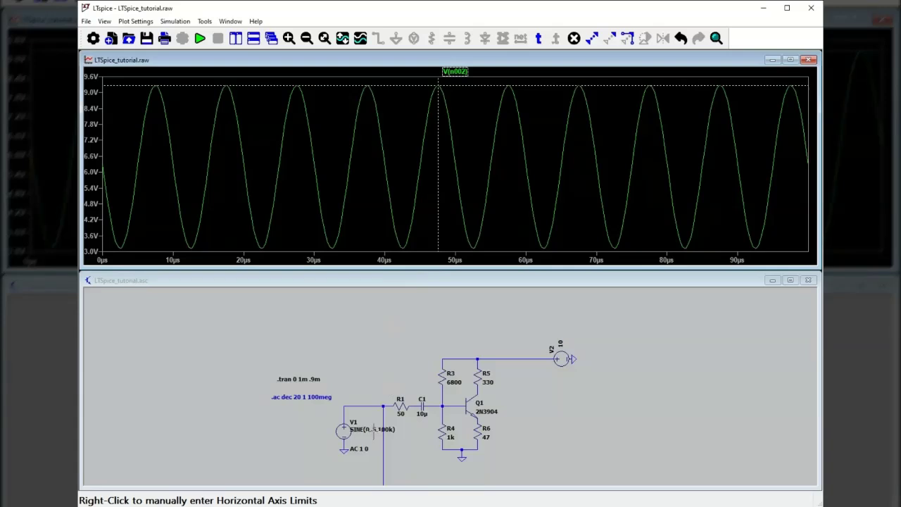
Set V1's sine amplitude to .7 V and rerun the transient simulation
{"action": "key", "text": "alt+Tab"}
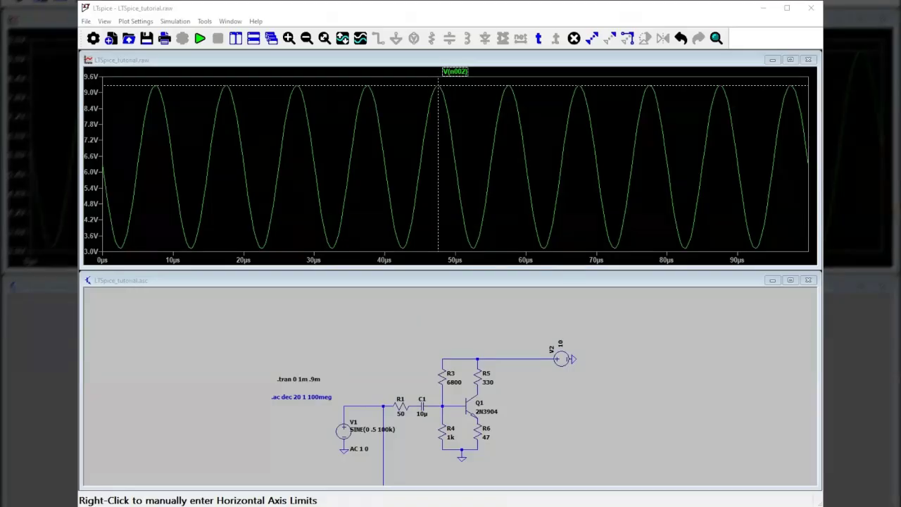
{"action": "left_click", "coordinate": [521, 241]}
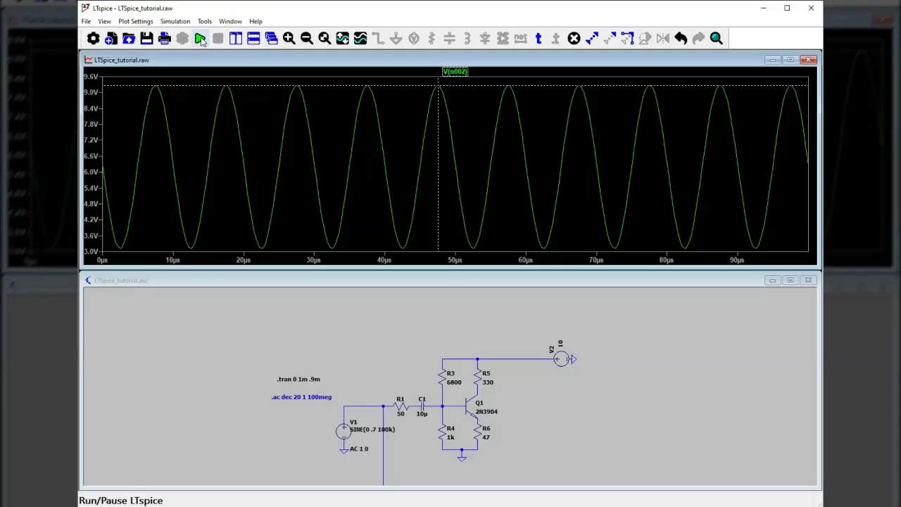
{"action": "left_click", "coordinate": [201, 40]}
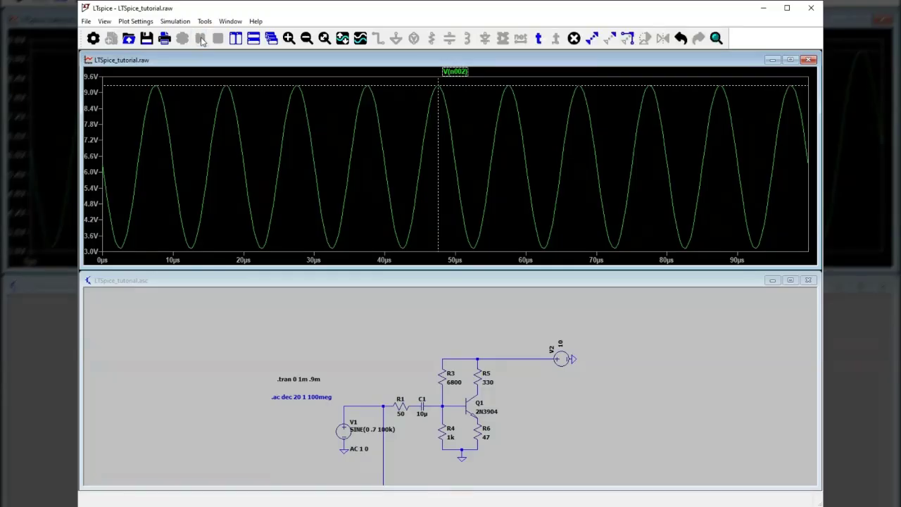
{"action": "left_click", "coordinate": [200, 40]}
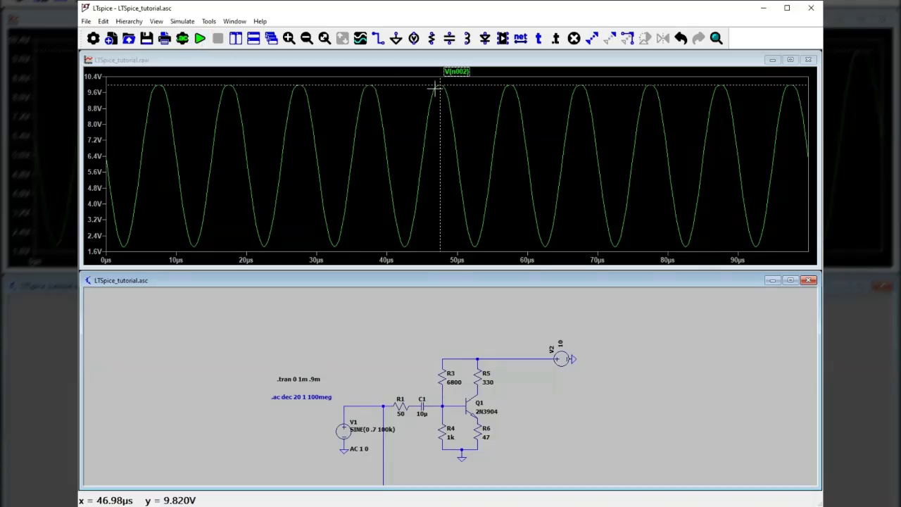
Examine the collector waveform's peak by moving the cursor to either side of it and onto its top
{"action": "left_click_drag", "start_coordinate": [442, 93], "coordinate": [454, 93]}
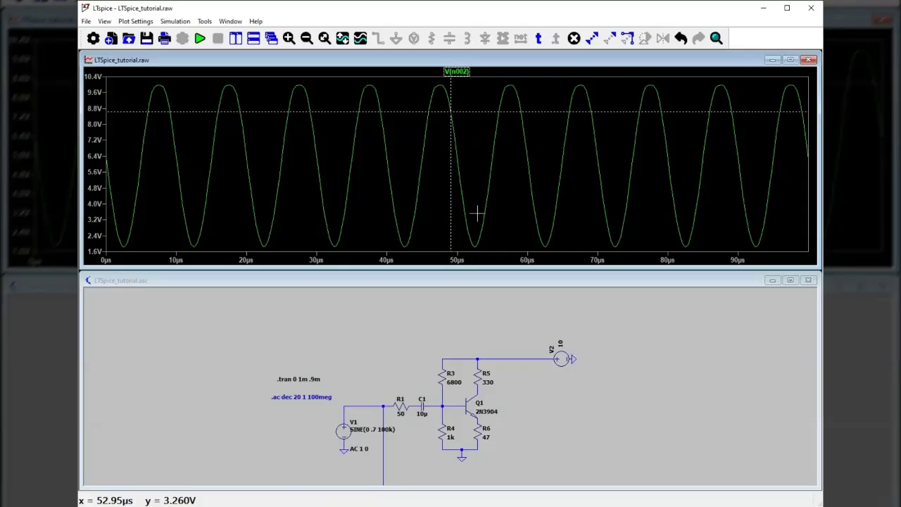
{"action": "left_click_drag", "start_coordinate": [451, 116], "coordinate": [440, 116]}
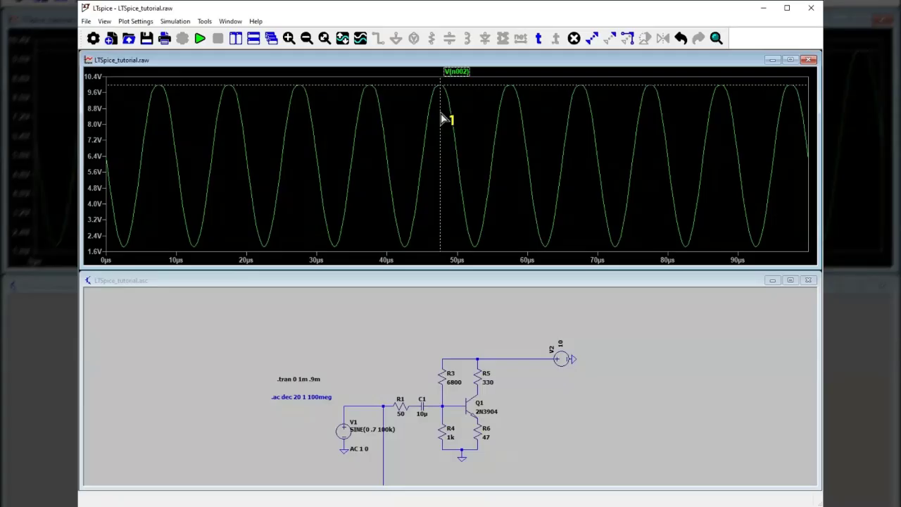
{"action": "left_click_drag", "start_coordinate": [442, 119], "coordinate": [430, 118]}
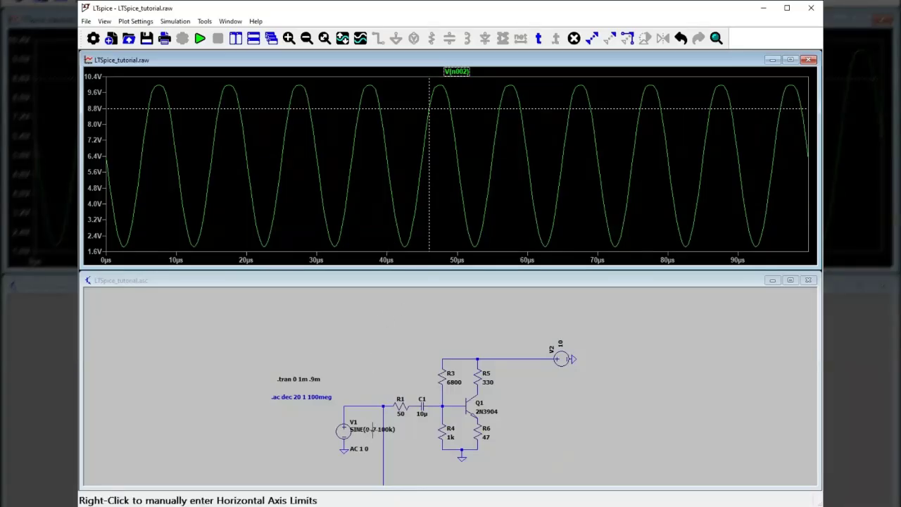
Set V1's sine amplitude to .9 V and rerun the transient simulation
{"action": "right_click", "coordinate": [373, 430]}
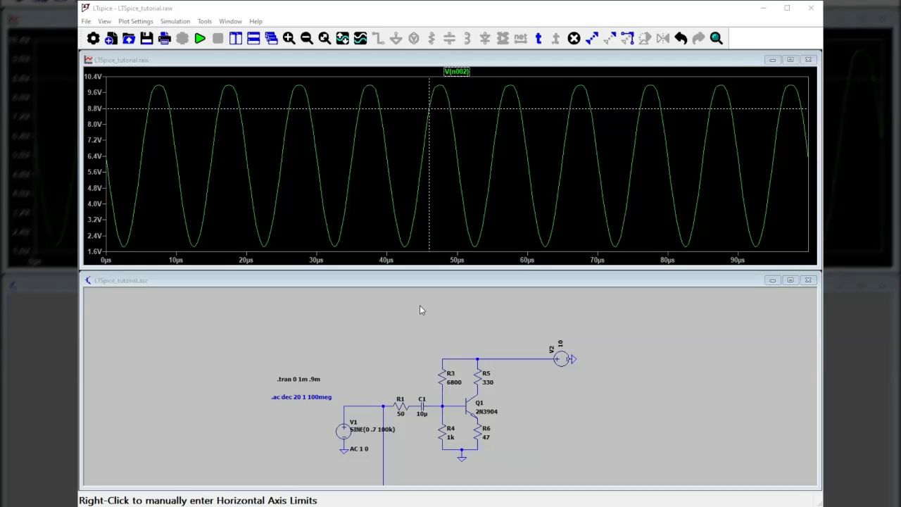
{"action": "left_click", "coordinate": [516, 244]}
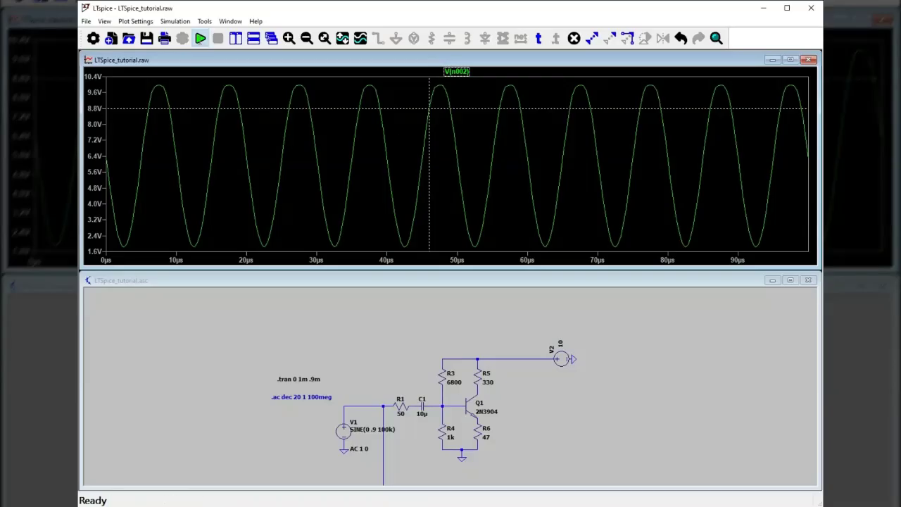
{"action": "left_click", "coordinate": [200, 39]}
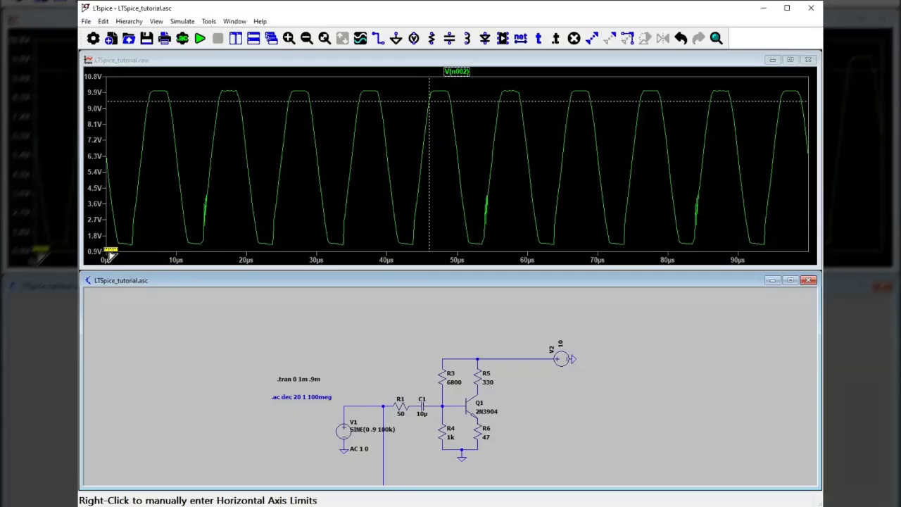
Change the transient directive to .tran 0 1m, rerun it and examine the collector waveform from about 434 to 504 µs
{"action": "right_click", "coordinate": [294, 379]}
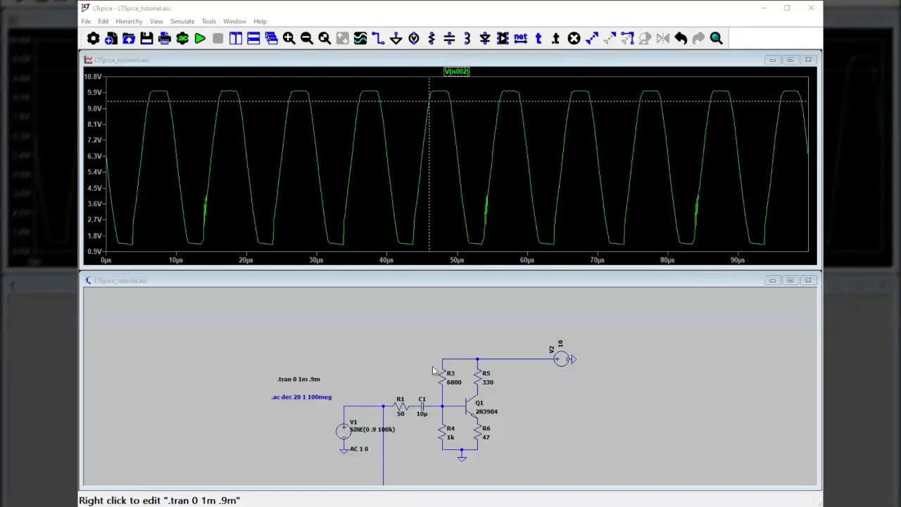
{"action": "left_click", "coordinate": [525, 369]}
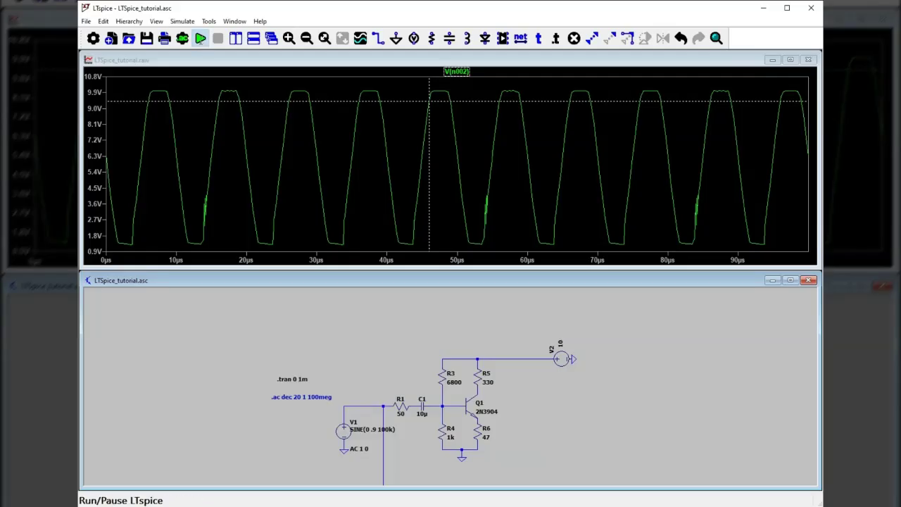
{"action": "left_click", "coordinate": [200, 39]}
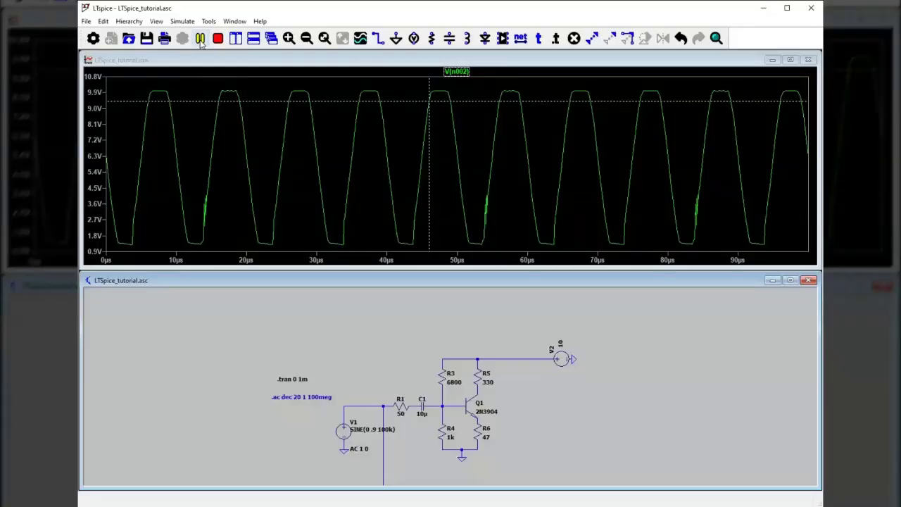
{"action": "left_click", "coordinate": [201, 40]}
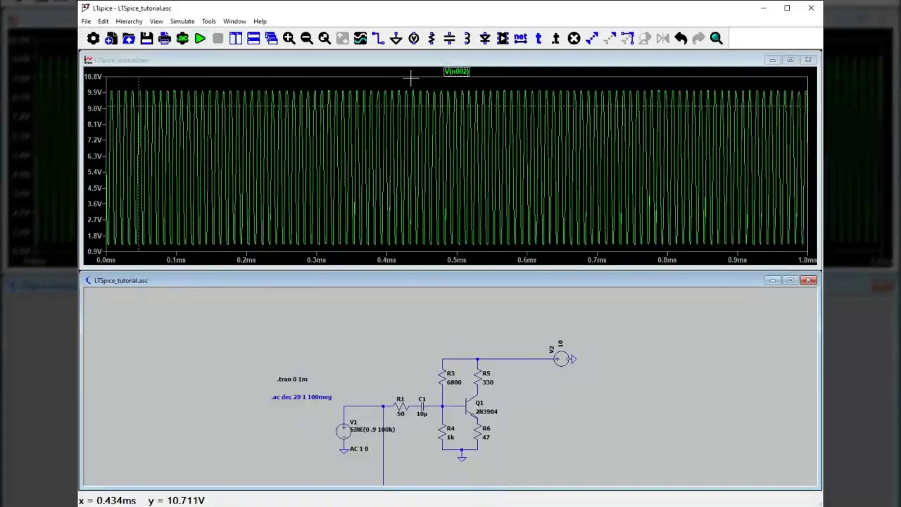
{"action": "left_click_drag", "start_coordinate": [412, 79], "coordinate": [450, 243]}
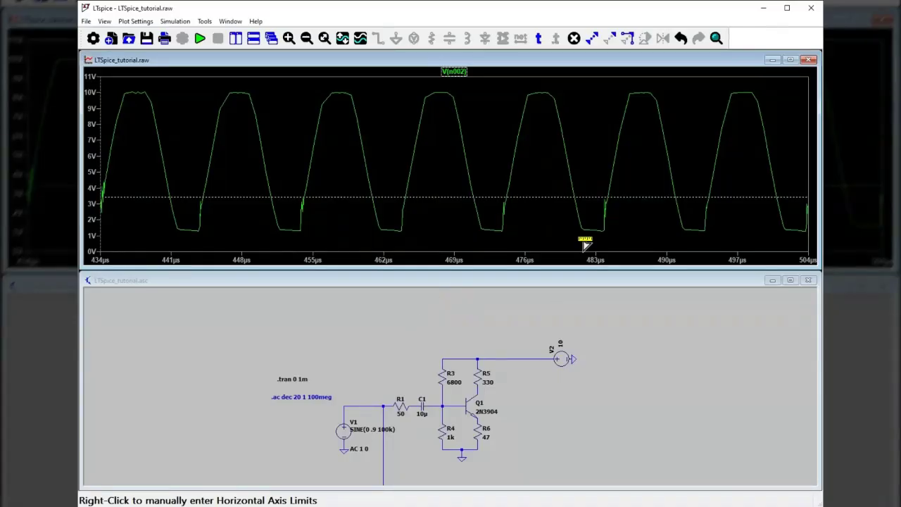
Close the waveform window and open the schematic LTSpice_tutorial_2.asc
{"action": "left_click", "coordinate": [809, 61]}
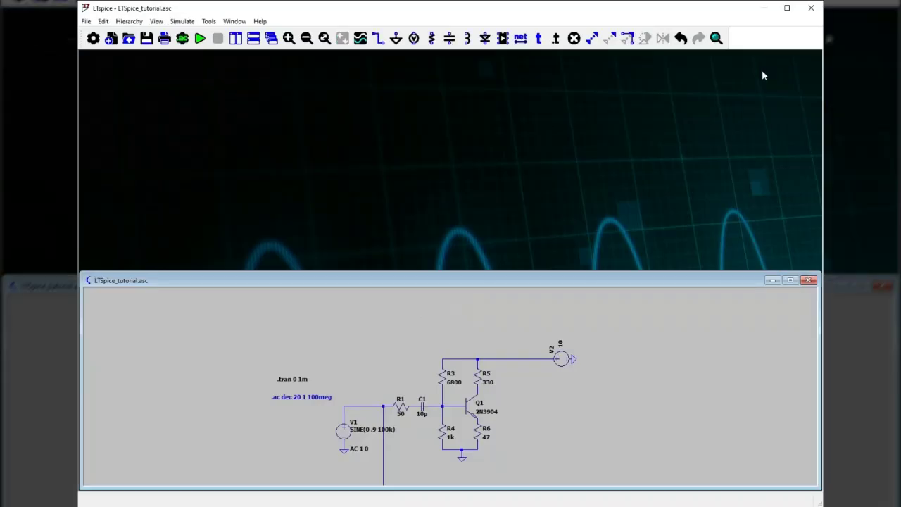
{"action": "left_click", "coordinate": [86, 21]}
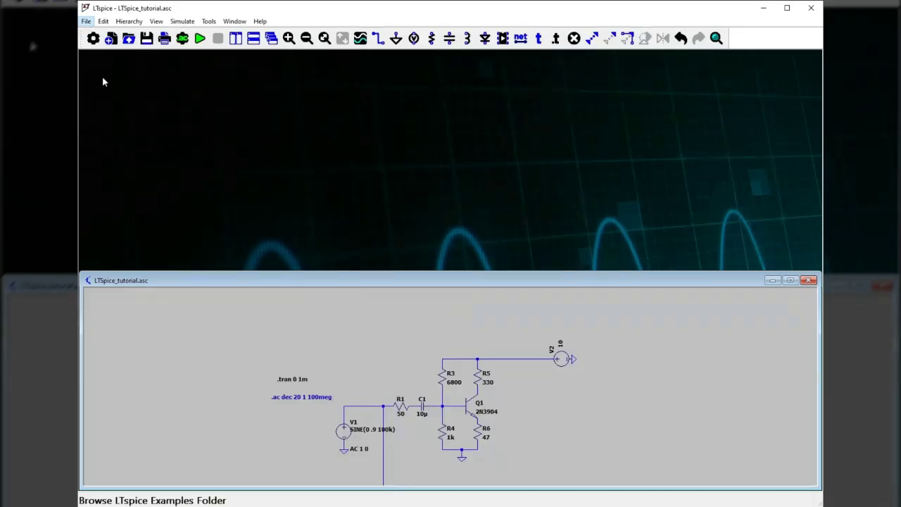
{"action": "left_click", "coordinate": [102, 76]}
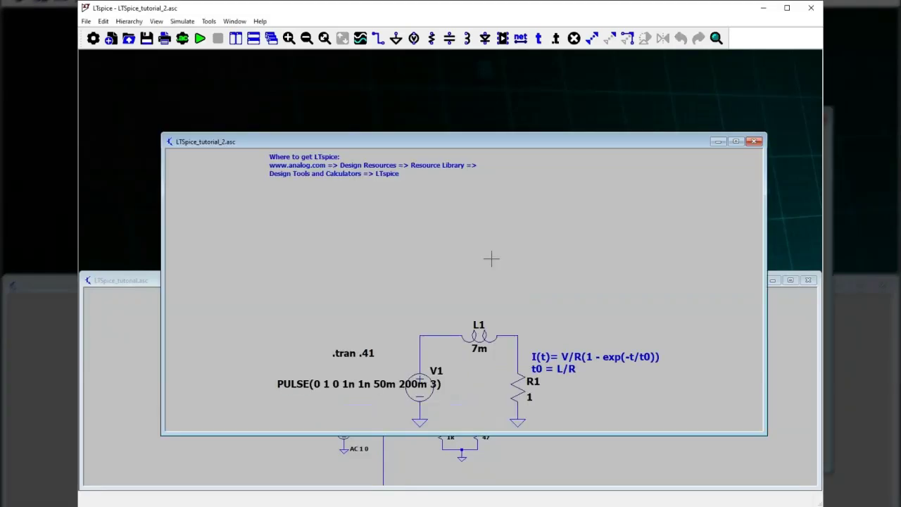
Close the LTSpice_tutorial.asc schematic, leaving only the RL circuit schematic open
{"action": "left_click", "coordinate": [811, 282]}
{"action": "left_click", "coordinate": [810, 282]}
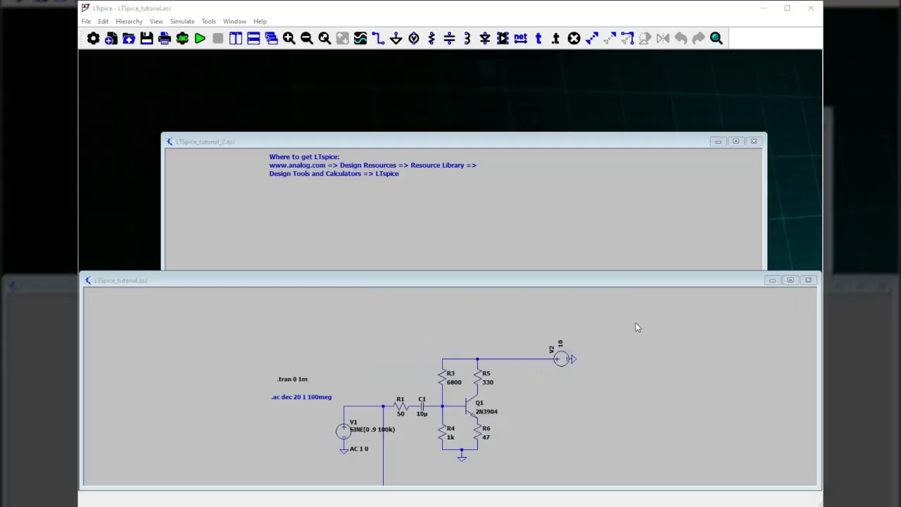
{"action": "left_click", "coordinate": [476, 278]}
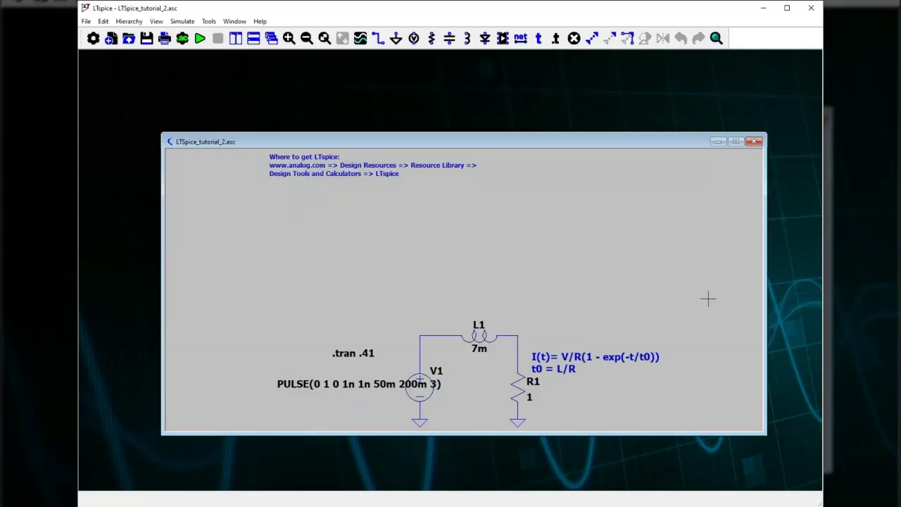
Review the .tran .41 simulation command settings and V1's pulse source parameters
{"action": "left_click_drag", "start_coordinate": [608, 272], "coordinate": [609, 203]}
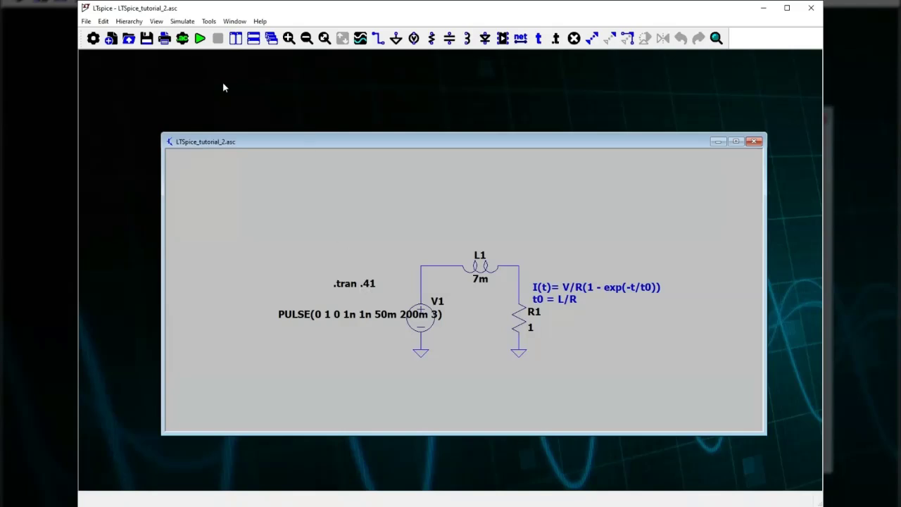
{"action": "left_click", "coordinate": [183, 22]}
{"action": "left_click", "coordinate": [199, 135]}
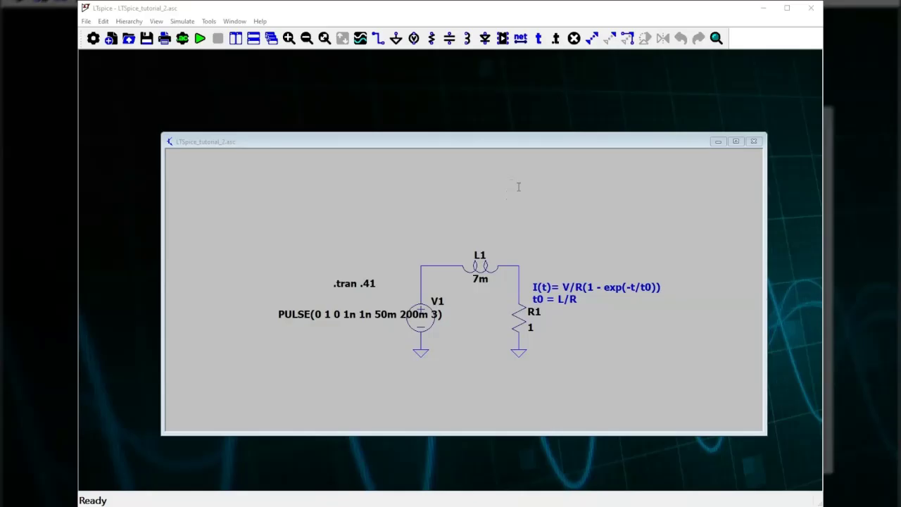
{"action": "left_click", "coordinate": [512, 368]}
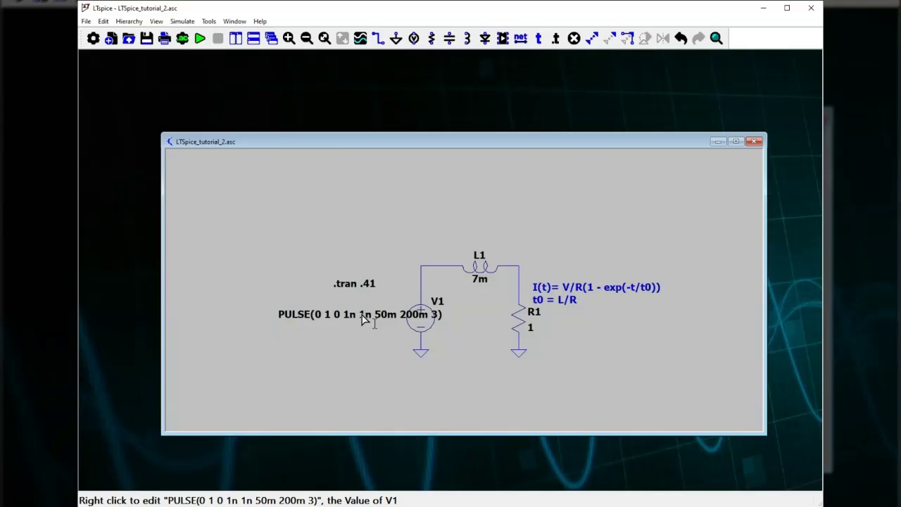
{"action": "right_click", "coordinate": [422, 323]}
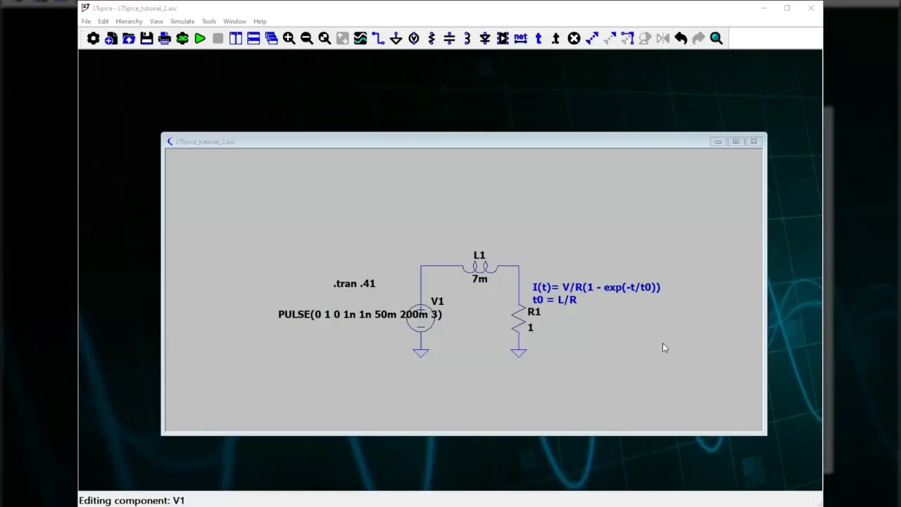
{"action": "left_click", "coordinate": [735, 361]}
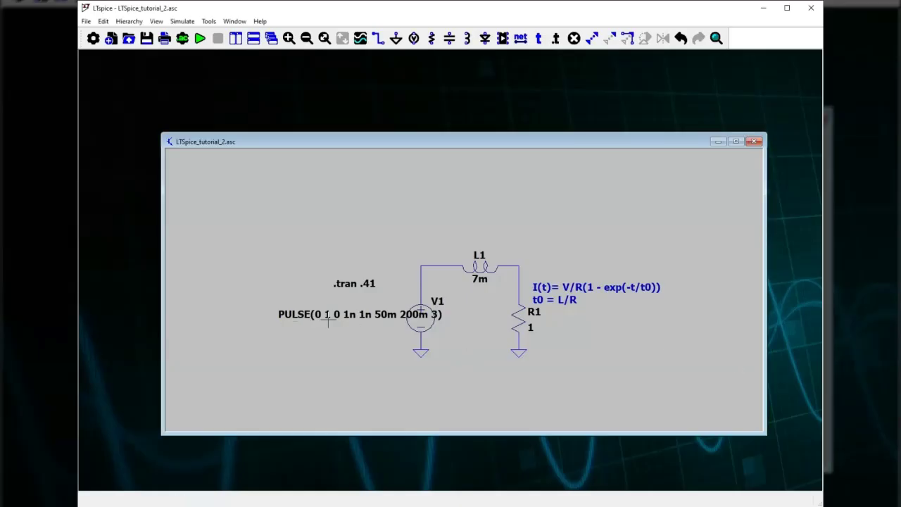
Hide V1's PULSE function text on the schematic
{"action": "right_click", "coordinate": [420, 323]}
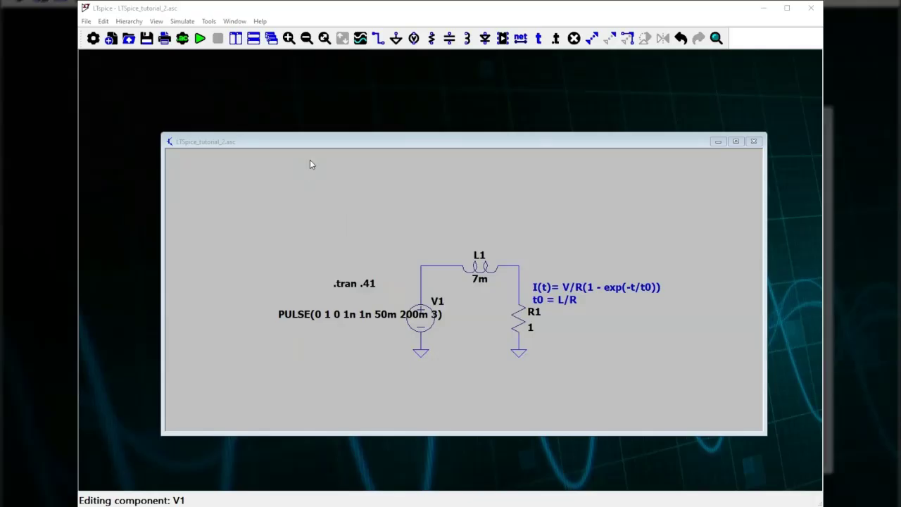
{"action": "left_click", "coordinate": [582, 359]}
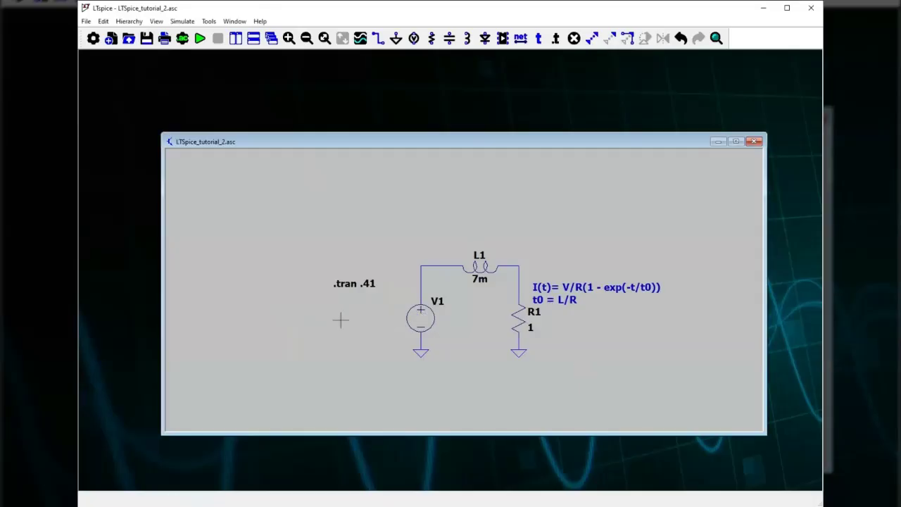
Make V1's PULSE(0 1 0 1n 1n 50m 200m 3) text visible on the schematic and place it just left of the source symbol
{"action": "right_click", "coordinate": [422, 325]}
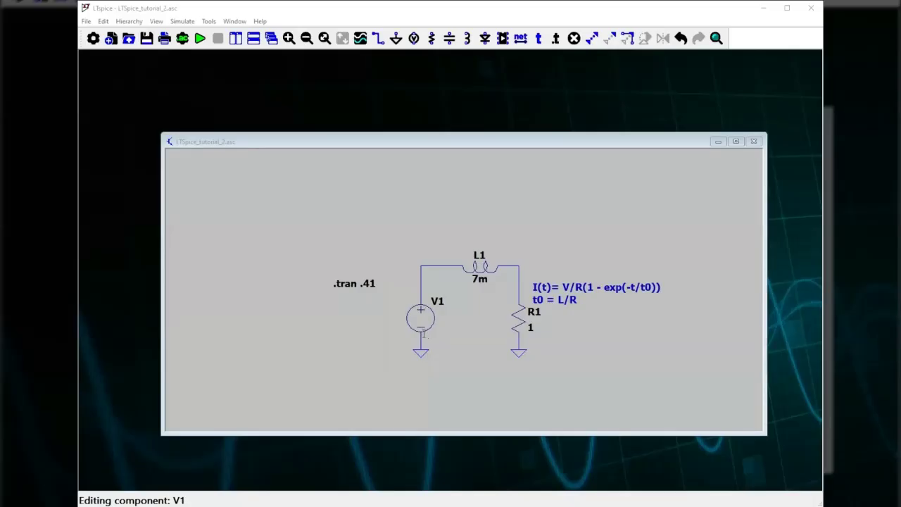
{"action": "left_click", "coordinate": [580, 366]}
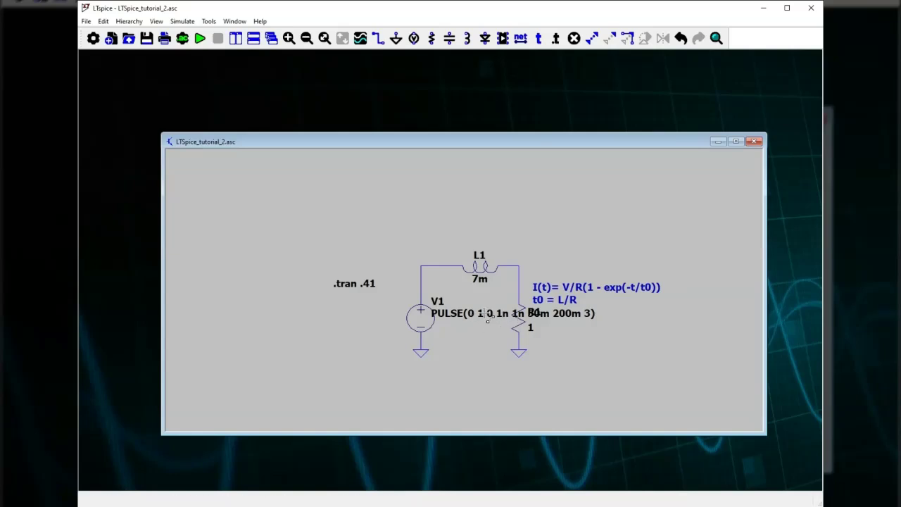
{"action": "left_click_drag", "start_coordinate": [487, 320], "coordinate": [299, 321]}
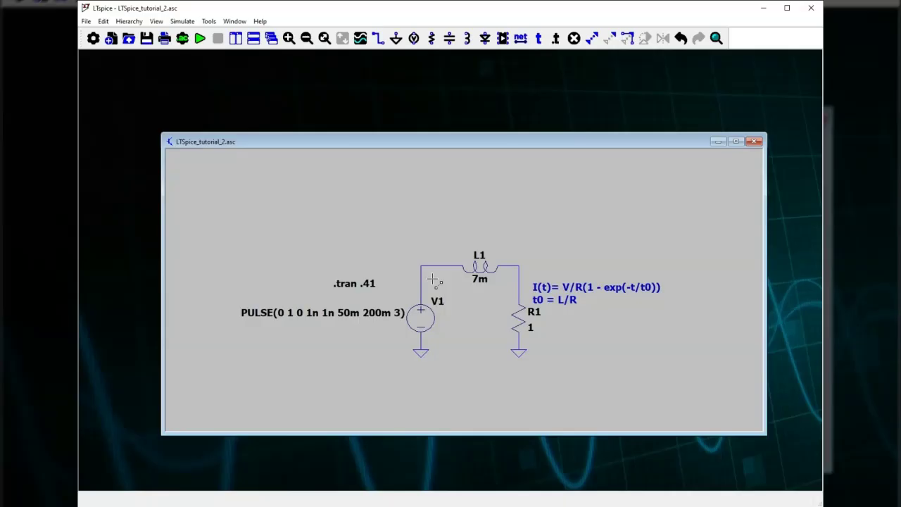
Run the transient simulation and plot the voltages at the source node V(n001) and the L1–R1 node V(n002)
{"action": "left_click", "coordinate": [200, 39]}
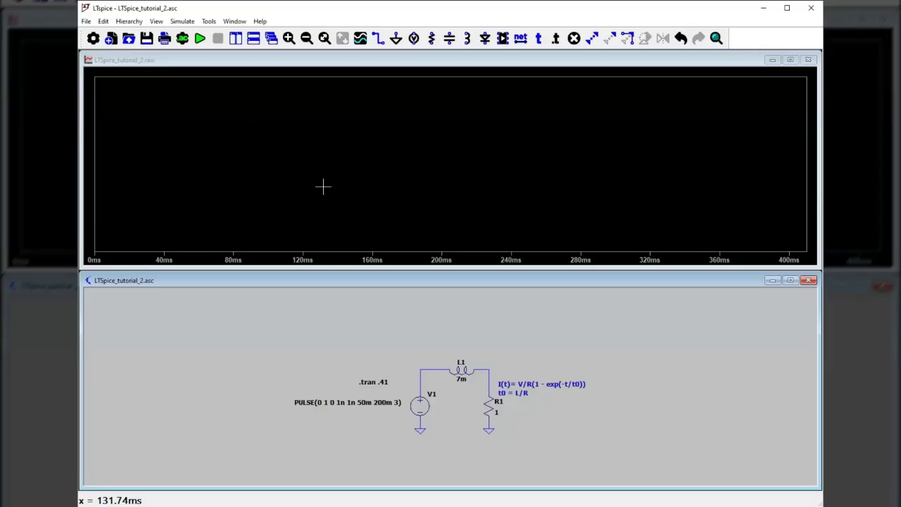
{"action": "left_click", "coordinate": [423, 367]}
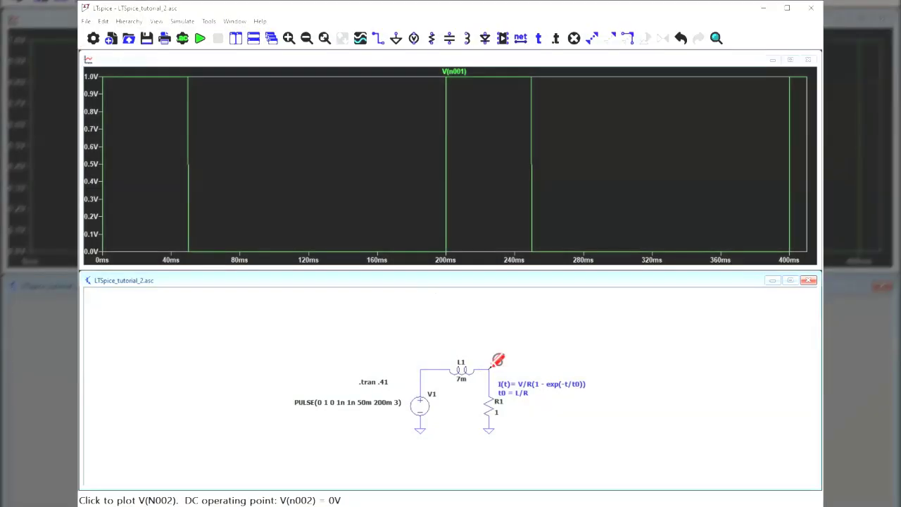
{"action": "left_click", "coordinate": [492, 367]}
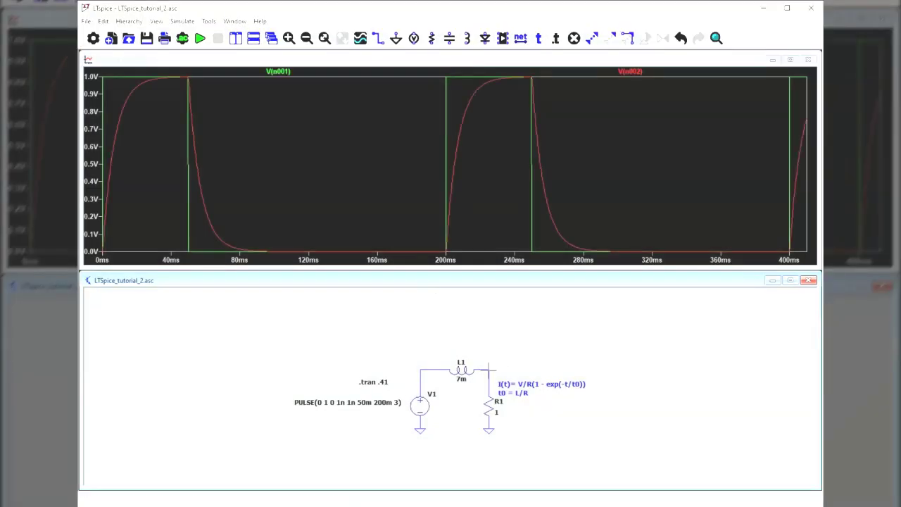